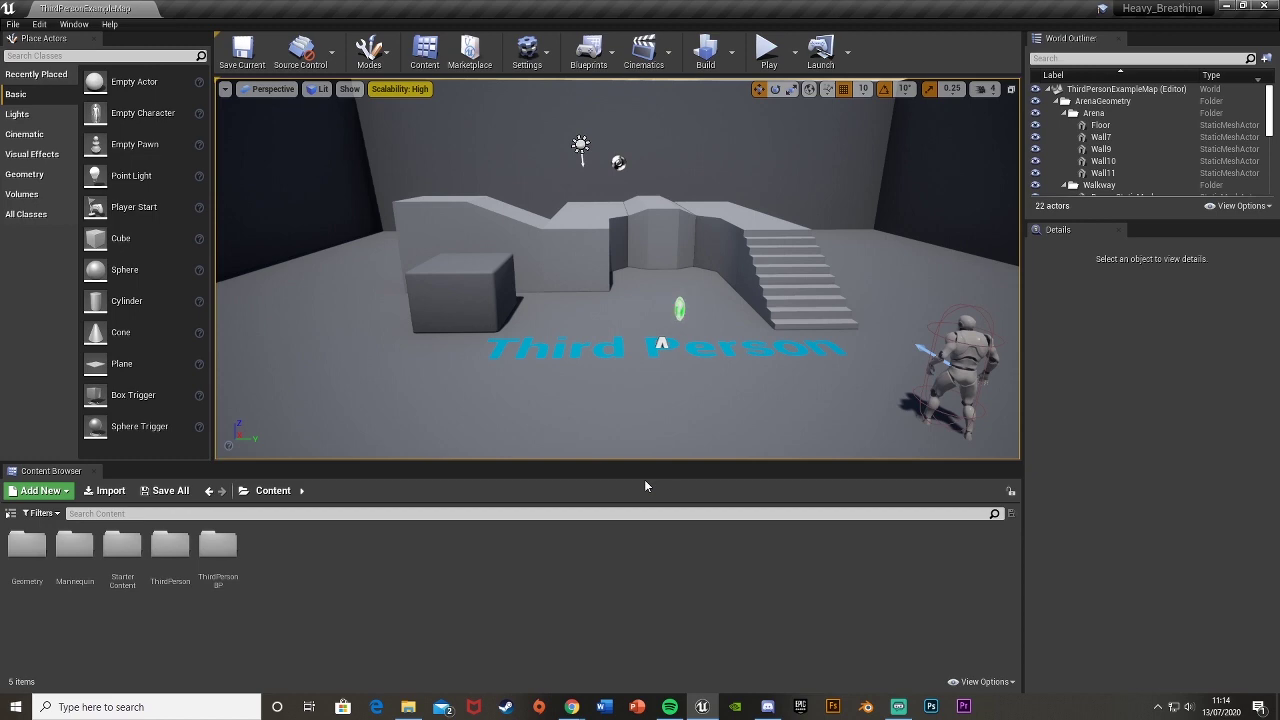
- Import the Heavy Breathing.wav sound file into the project's Content folder
{"action": "mouse_move", "coordinate": [662, 311]}
{"action": "right_mouse_down"}
{"action": "mouse_move", "coordinate": [702, 297]}
{"action": "mouse_move", "coordinate": [760, 322]}
{"action": "mouse_move", "coordinate": [900, 305]}
{"action": "mouse_move", "coordinate": [880, 335]}
{"action": "mouse_move", "coordinate": [625, 362]}
{"action": "mouse_move", "coordinate": [625, 311]}
{"action": "mouse_move", "coordinate": [663, 310]}
{"action": "right_mouse_up"}
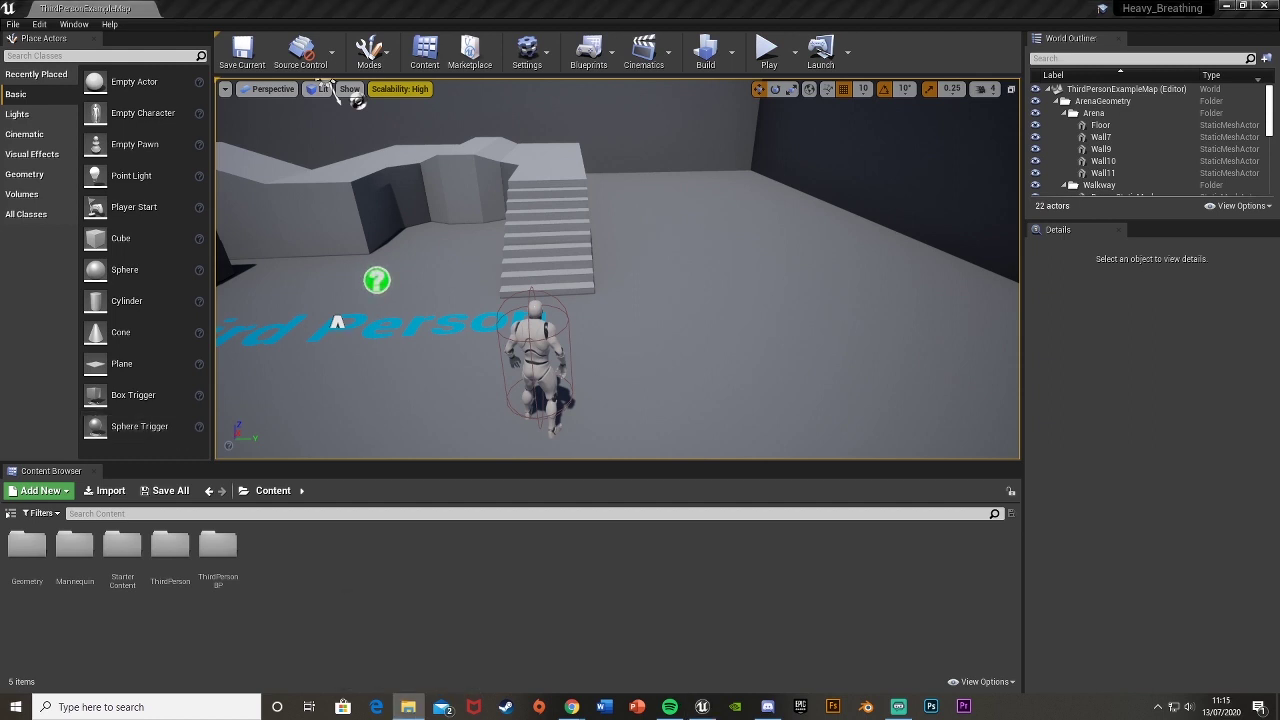
{"action": "left_click_drag", "start_coordinate": [408, 620], "coordinate": [408, 612]}
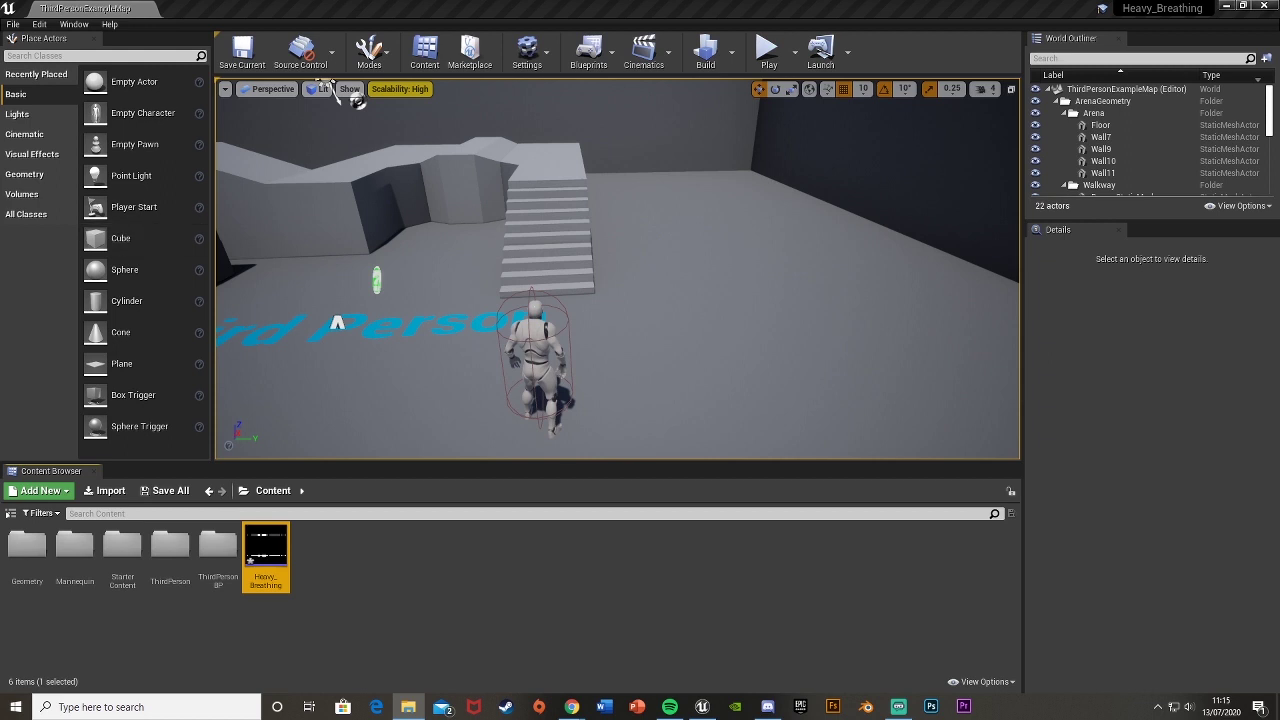
{"action": "left_click", "coordinate": [444, 5]}
{"action": "mouse_move", "coordinate": [284, 583]}
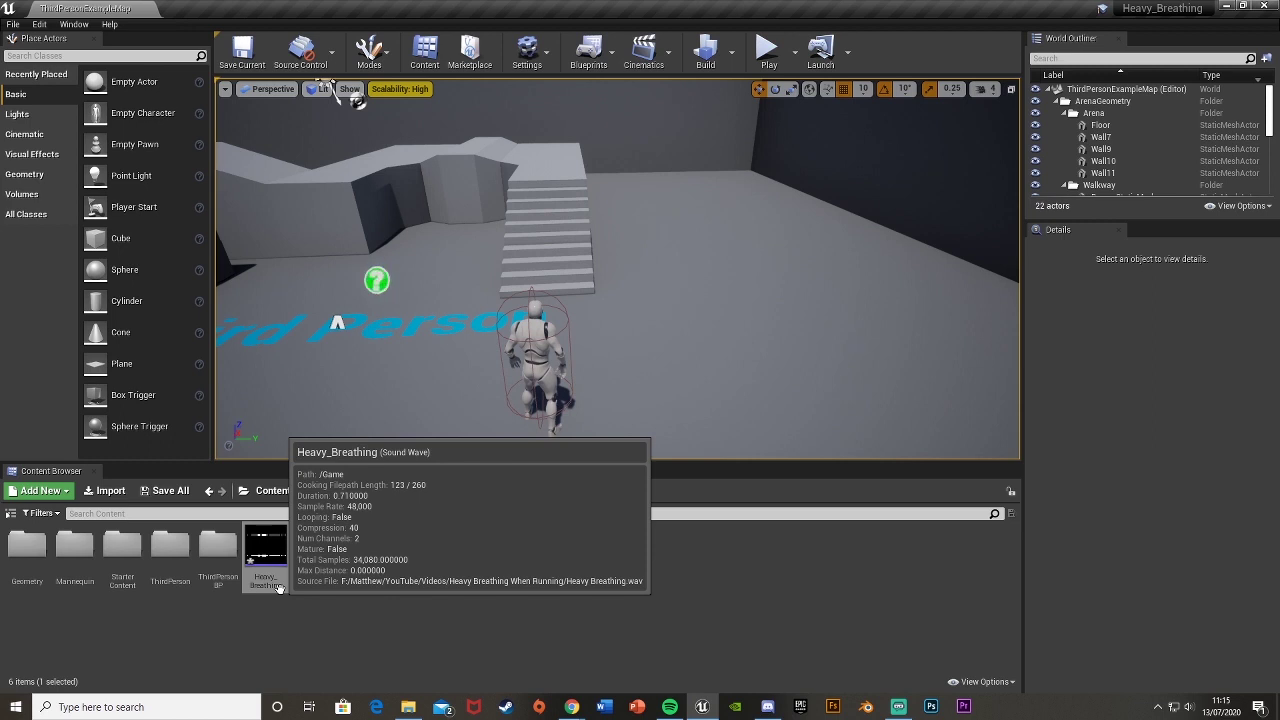
- Create a new folder named SFX in the Content folder
{"action": "right_click", "coordinate": [307, 577]}
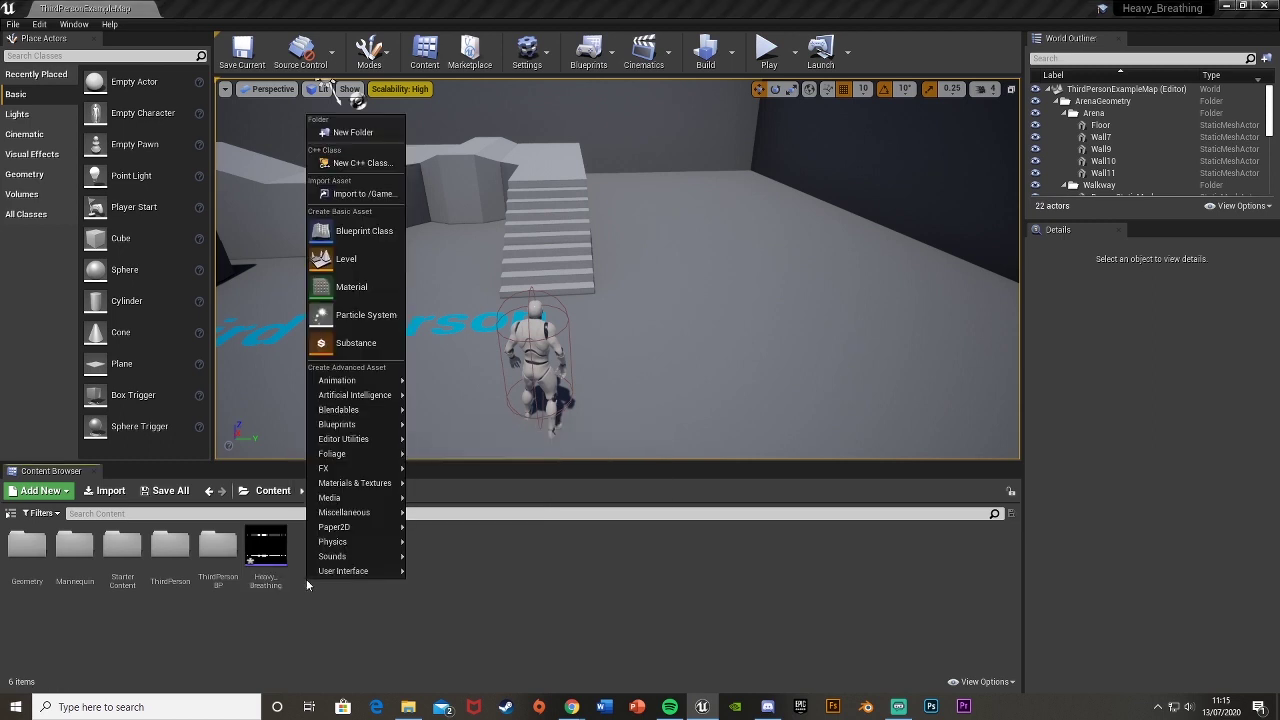
{"action": "left_click", "coordinate": [363, 137]}
{"action": "type", "text": "SH"}
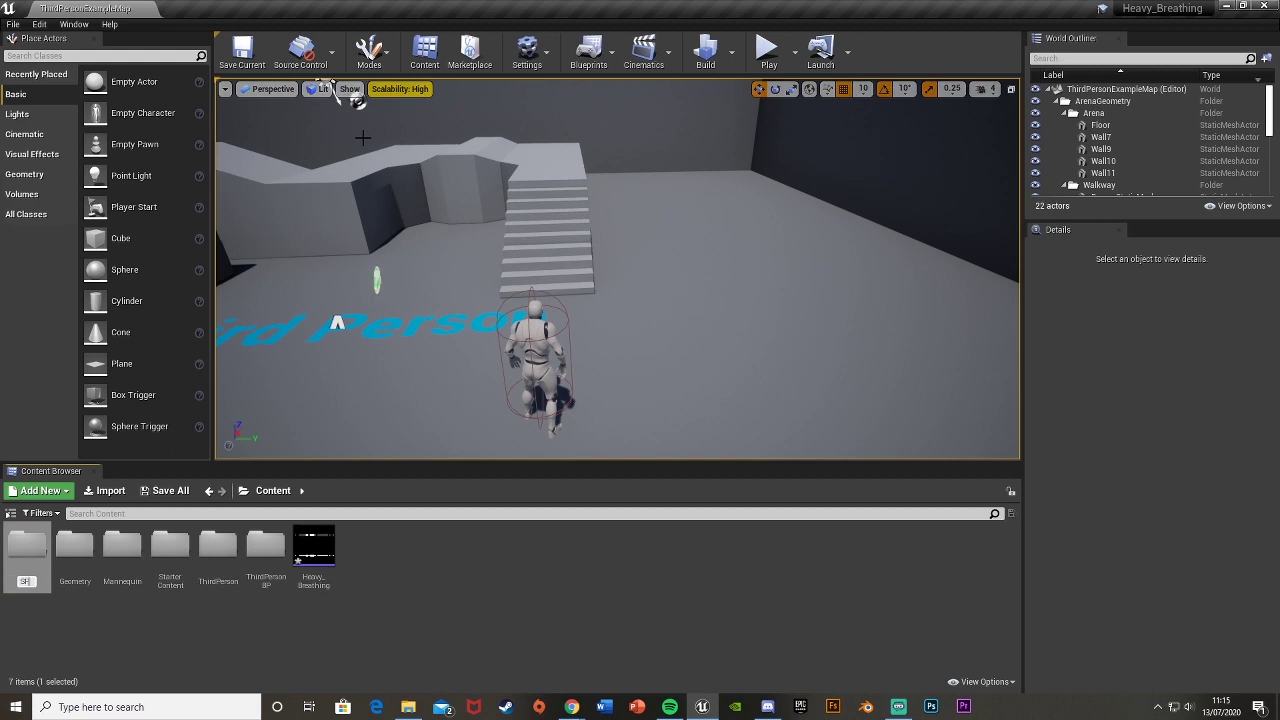
{"action": "key", "text": "Return"}
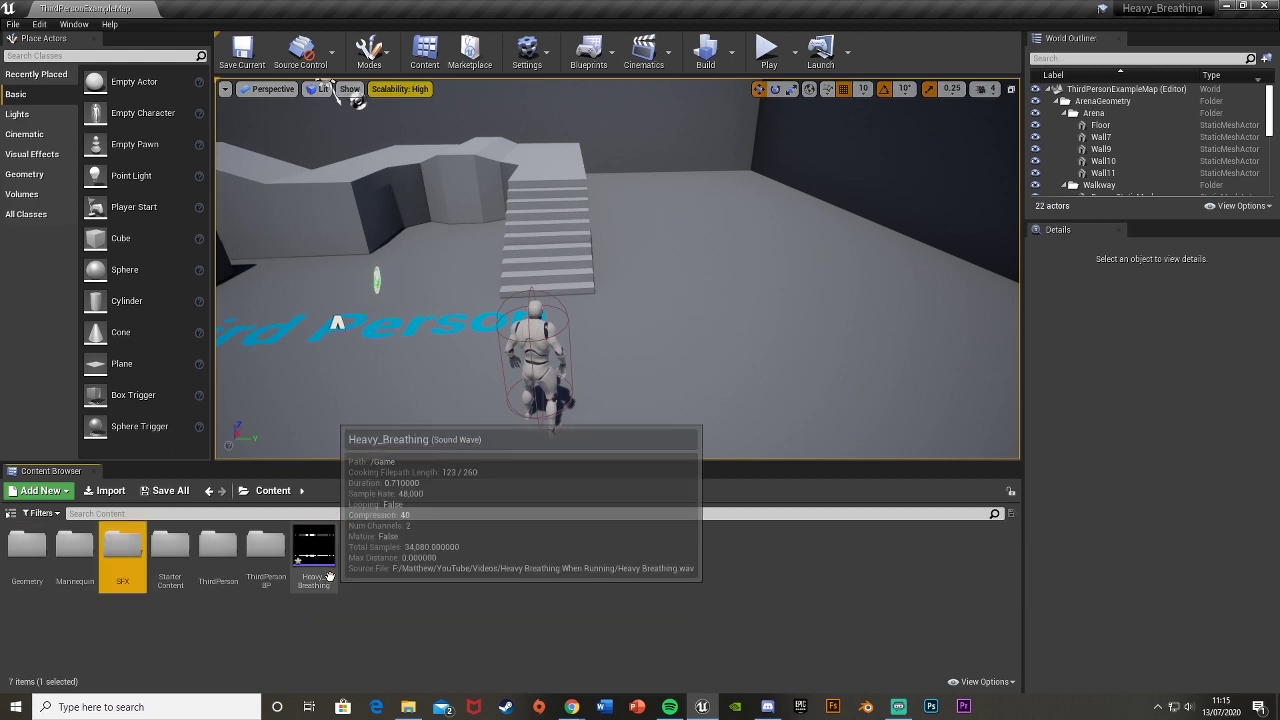
- Move the Heavy_Breathing sound wave into the SFX folder and open that folder
{"action": "left_click_drag", "start_coordinate": [325, 555], "coordinate": [133, 562]}
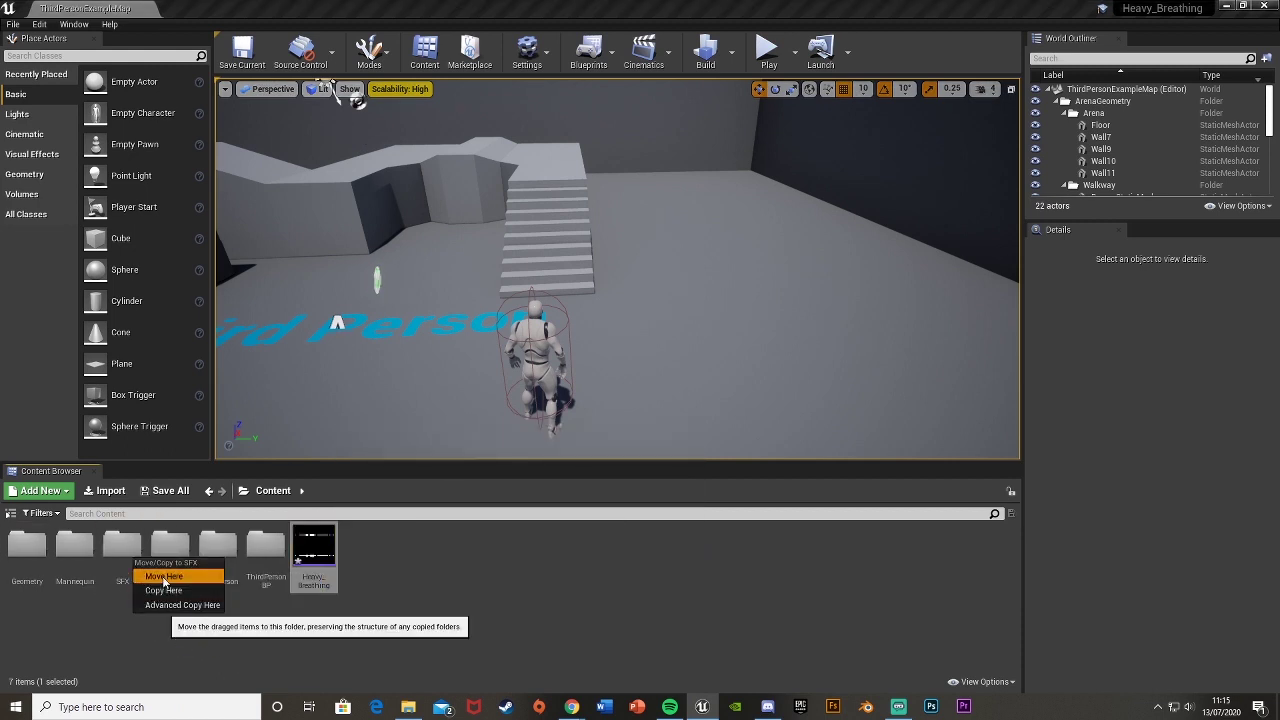
{"action": "left_click", "coordinate": [160, 591]}
{"action": "double_click", "coordinate": [123, 560]}
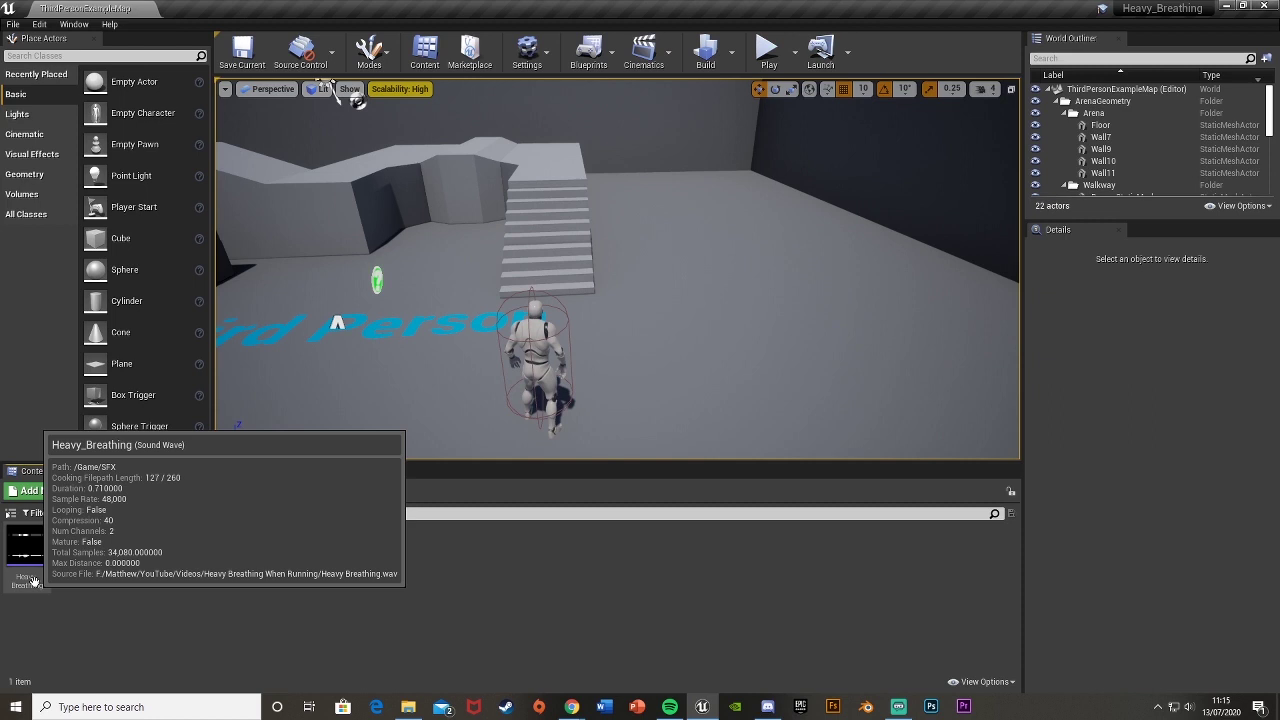
- Create a sound cue from the Heavy_Breathing sound wave, keeping the default name
{"action": "right_click", "coordinate": [33, 581]}
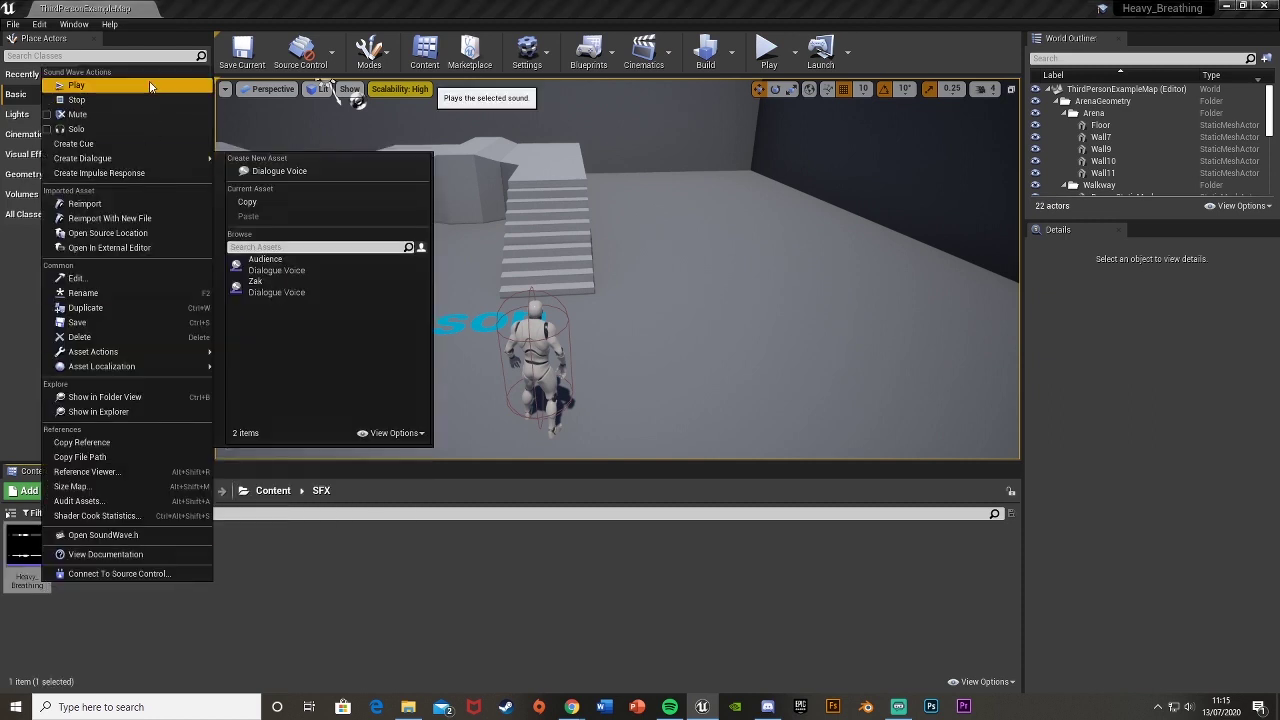
{"action": "left_click", "coordinate": [131, 146]}
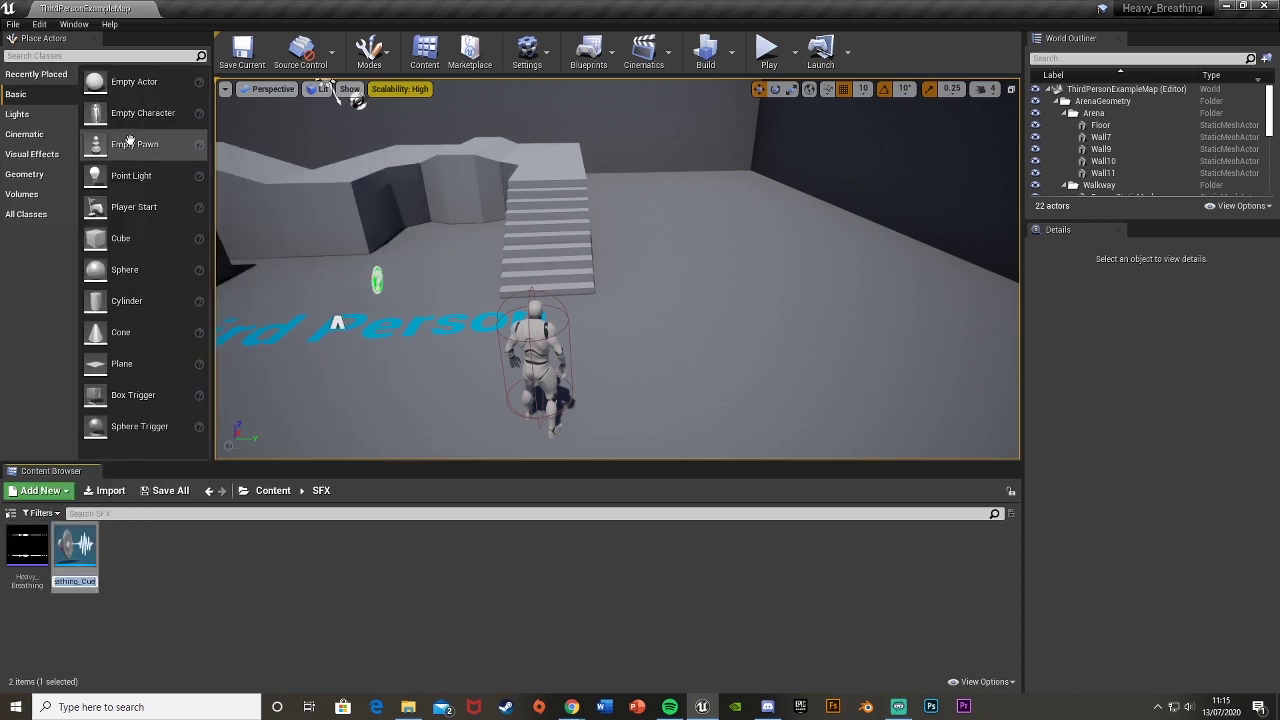
{"action": "key", "text": "Return"}
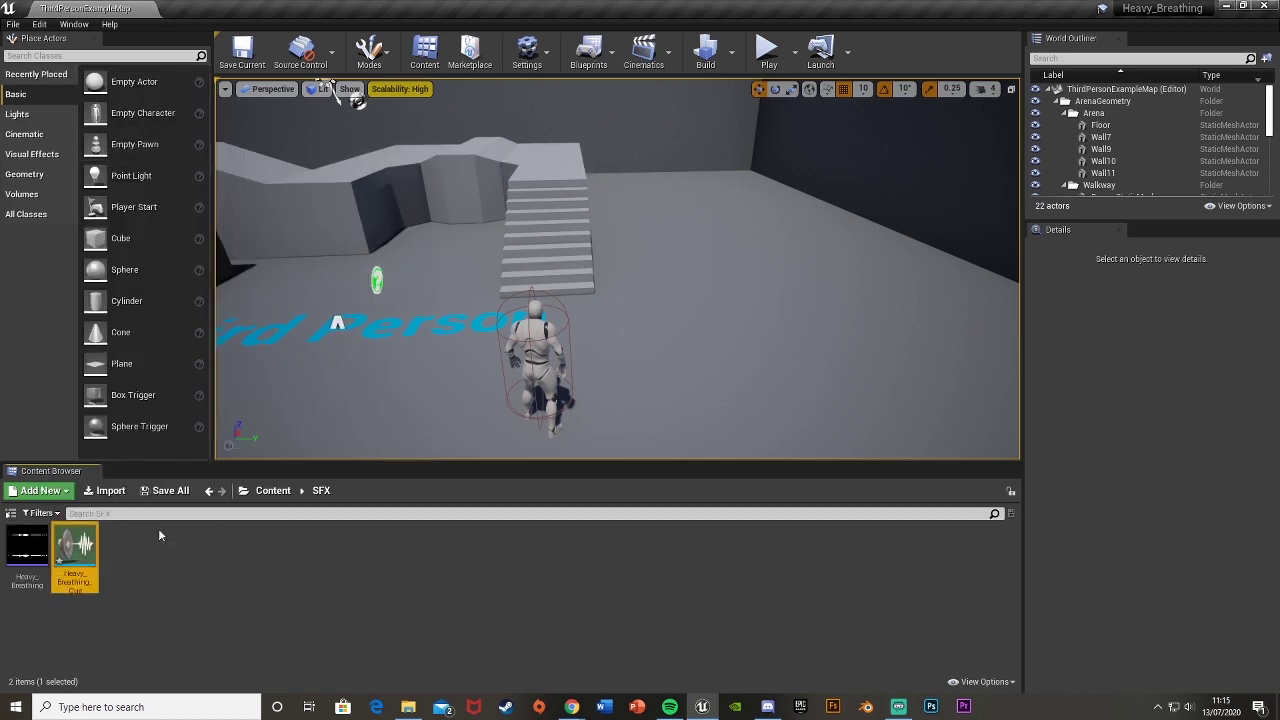
- Open the Heavy_Breathing_Cue and space its Wave Player node farther away from the Output node
{"action": "double_click", "coordinate": [75, 552]}
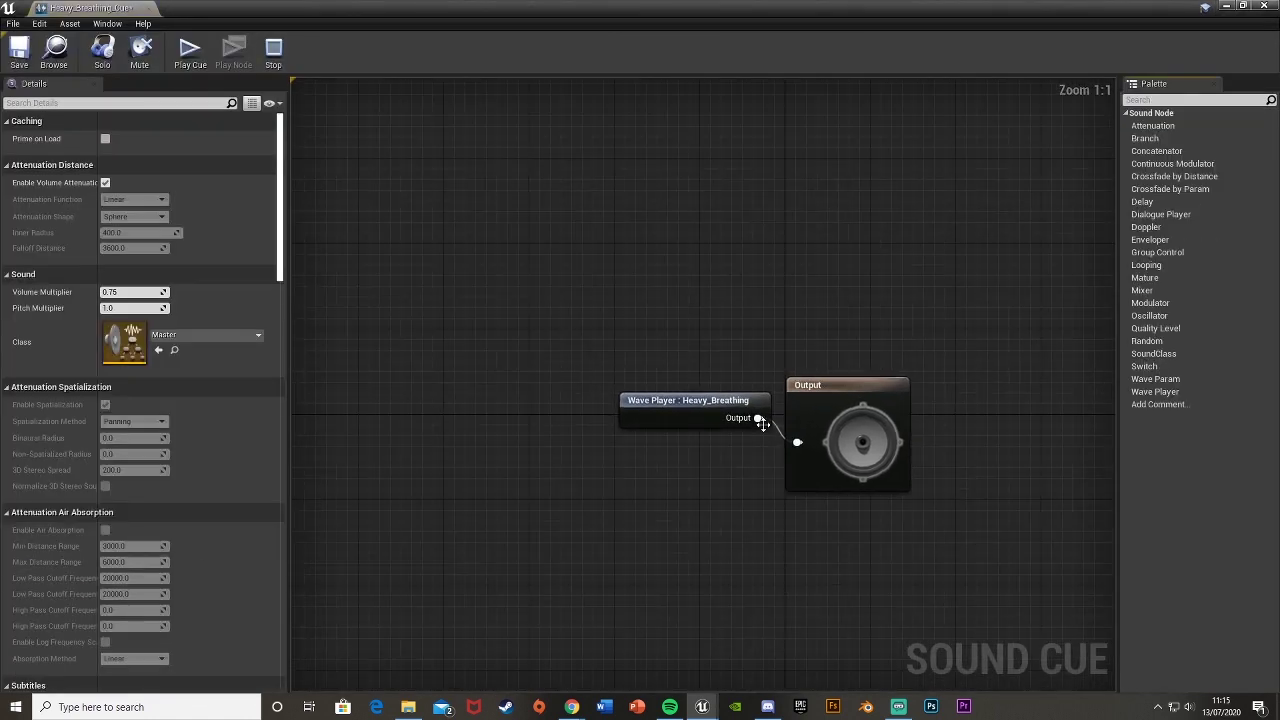
{"action": "left_click_drag", "start_coordinate": [761, 424], "coordinate": [694, 447]}
{"action": "left_click", "coordinate": [403, 244]}
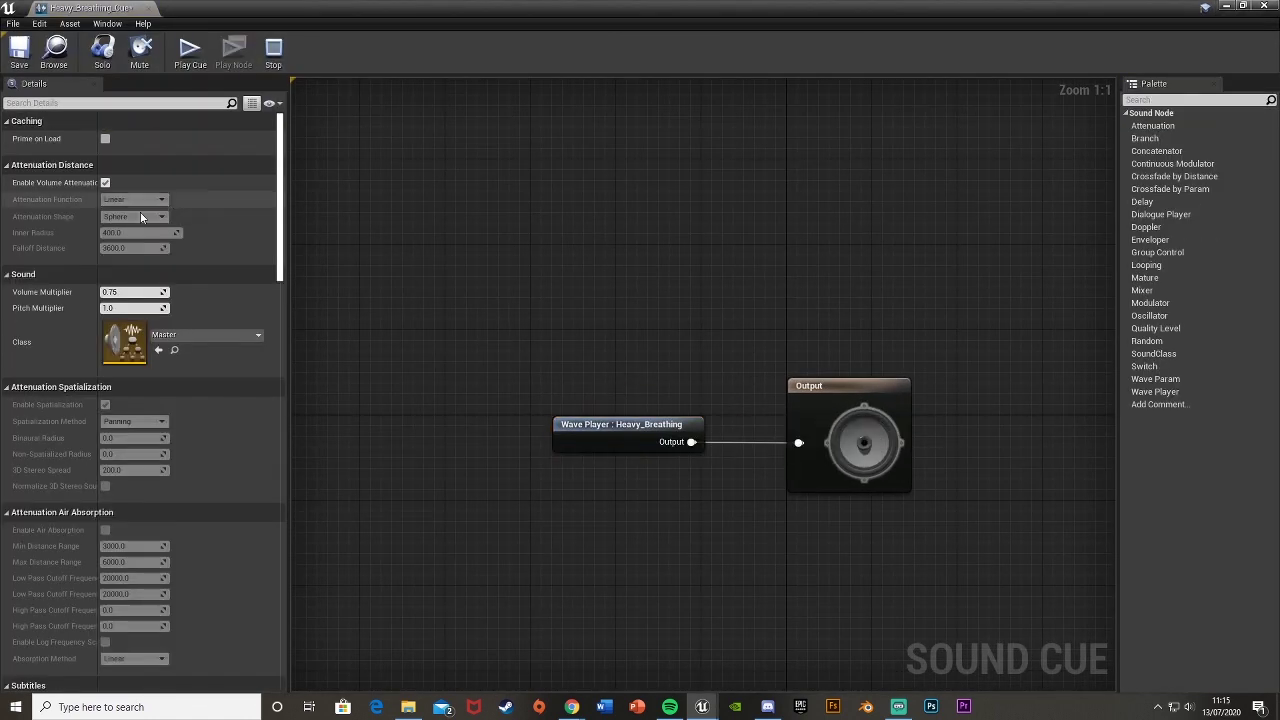
- Set the sound cue's Volume Multiplier to 0.5 and play the cue to check it
{"action": "left_click", "coordinate": [133, 292]}
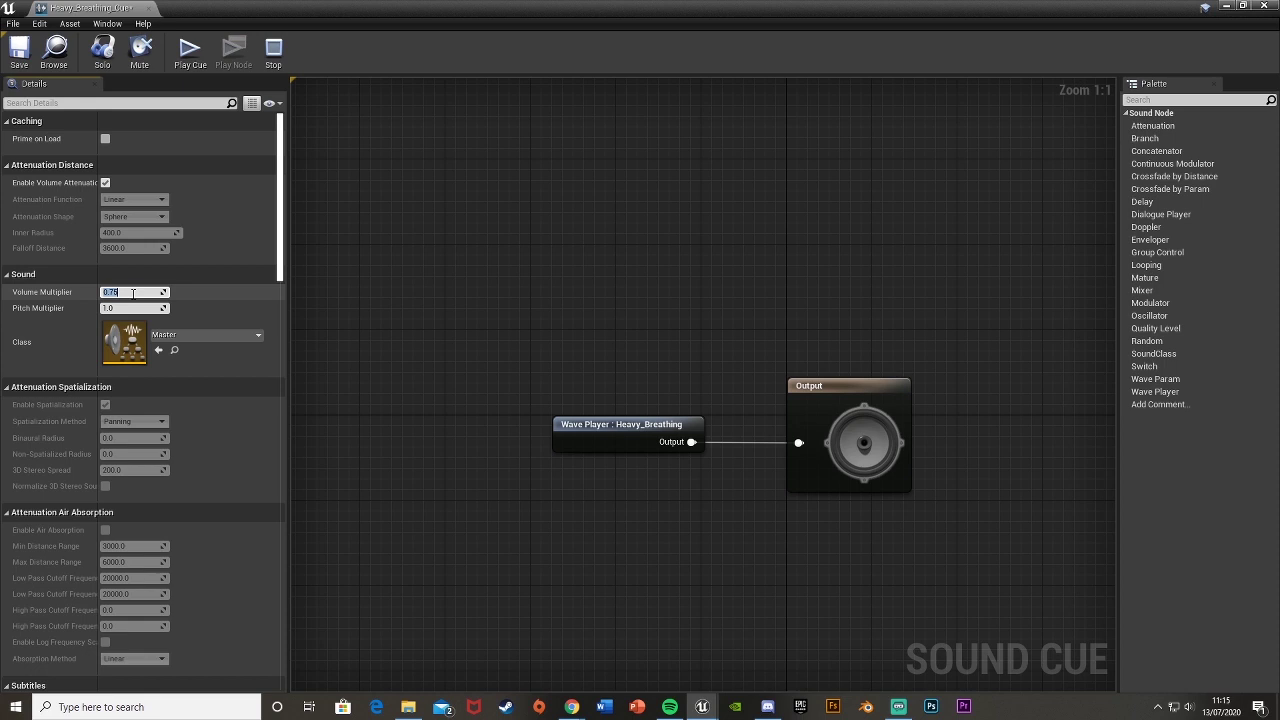
{"action": "key", "text": "Return"}
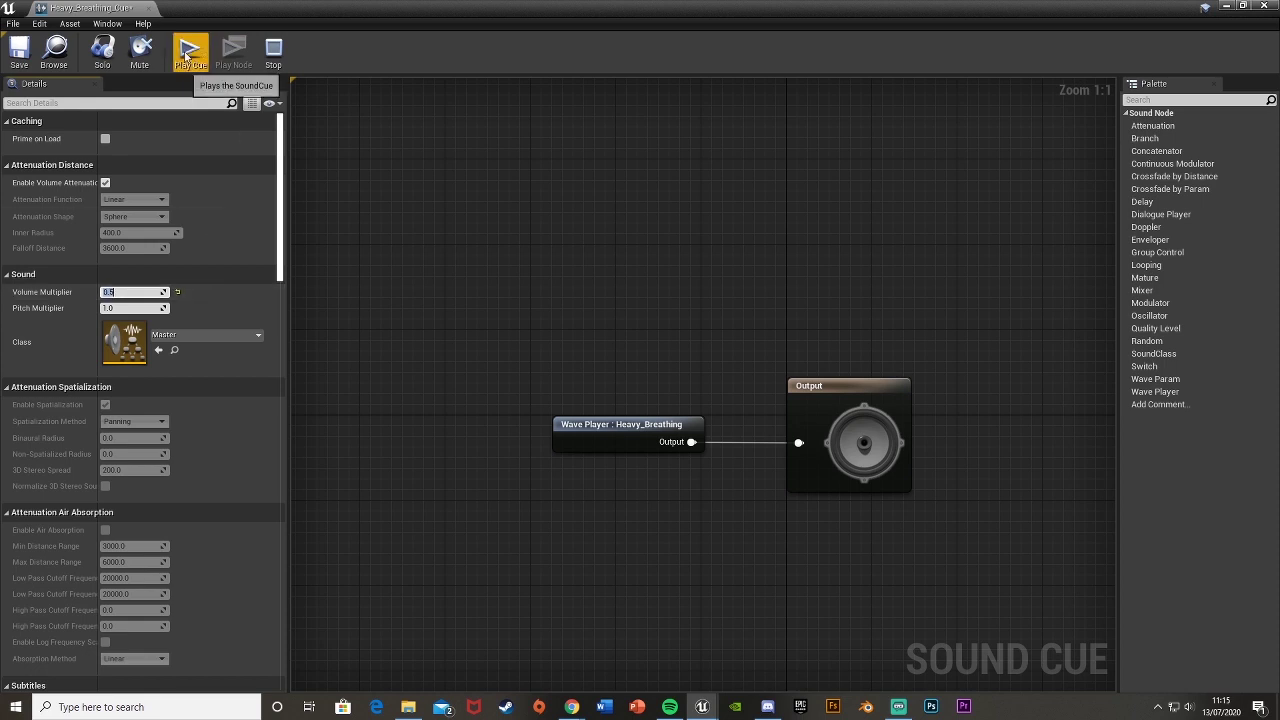
{"action": "left_click", "coordinate": [186, 54]}
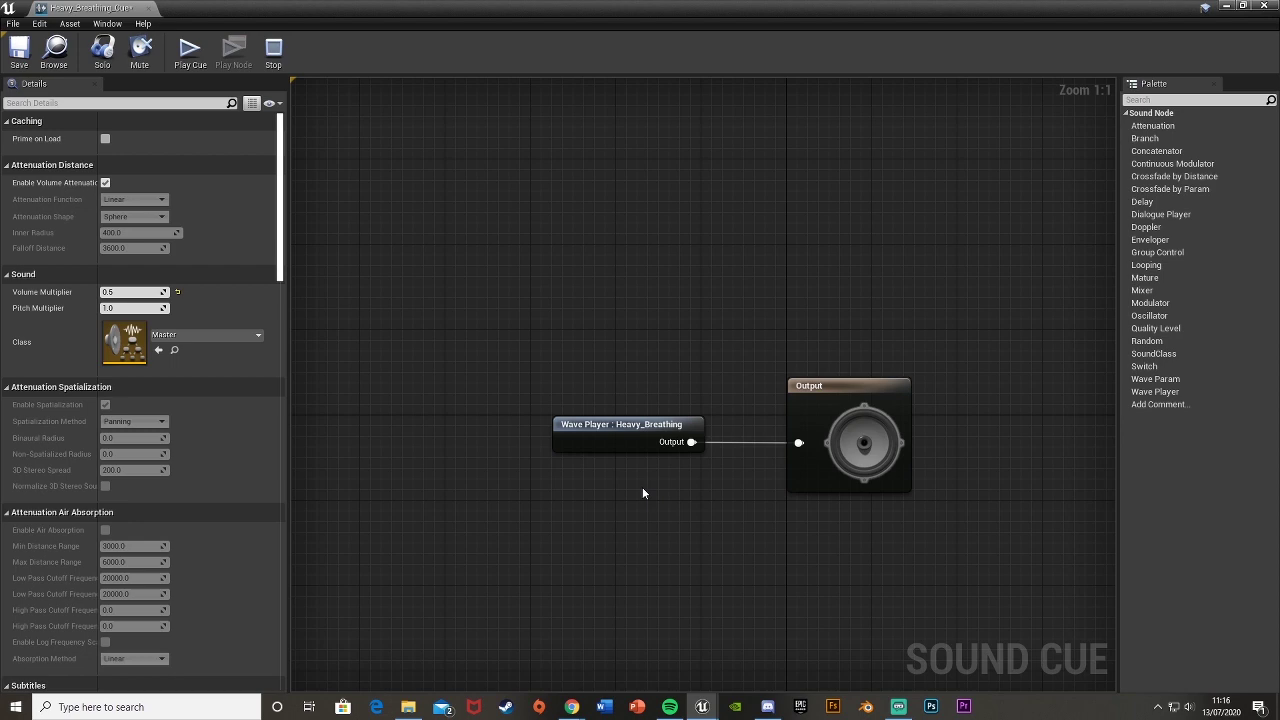
{"action": "right_click_drag", "start_coordinate": [643, 493], "coordinate": [602, 483]}
{"action": "right_click_drag", "start_coordinate": [575, 398], "coordinate": [592, 368]}
{"action": "scroll", "coordinate": [147, 343], "scroll_direction": "down", "scroll_amount": 2}
{"action": "scroll", "coordinate": [147, 343], "scroll_direction": "up", "scroll_amount": 2}
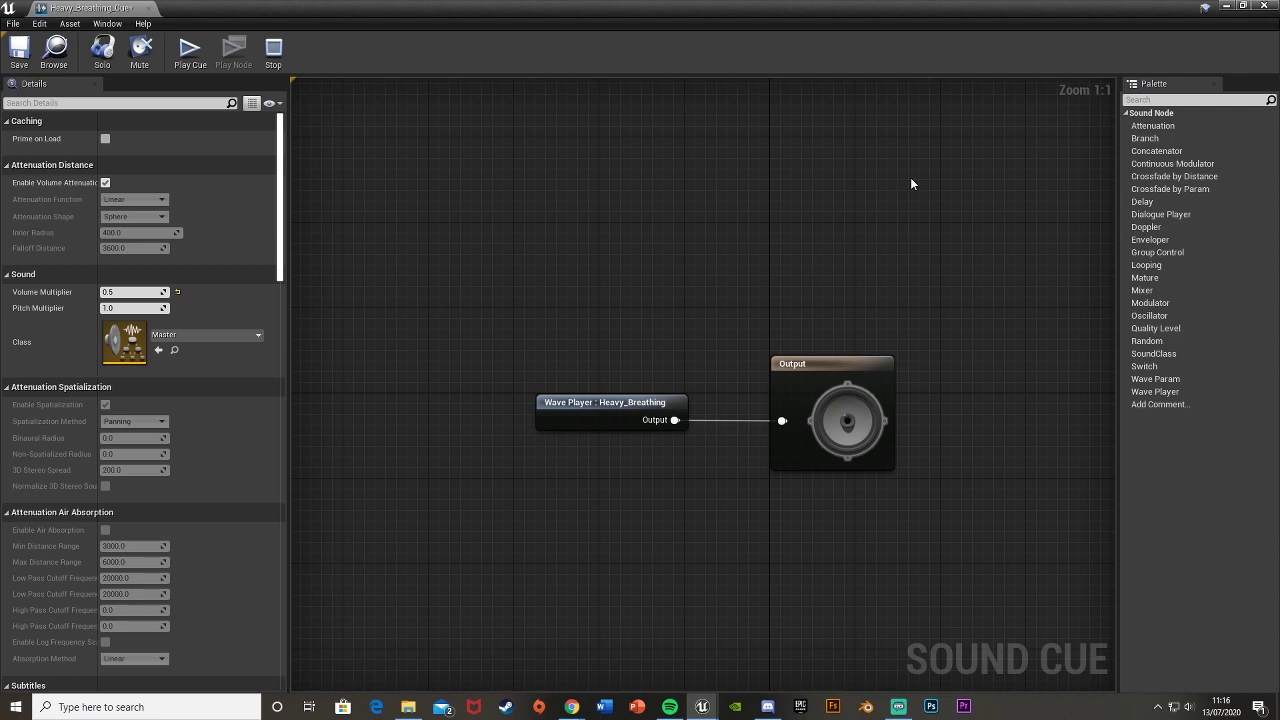
{"action": "right_click_drag", "start_coordinate": [763, 477], "coordinate": [706, 477]}
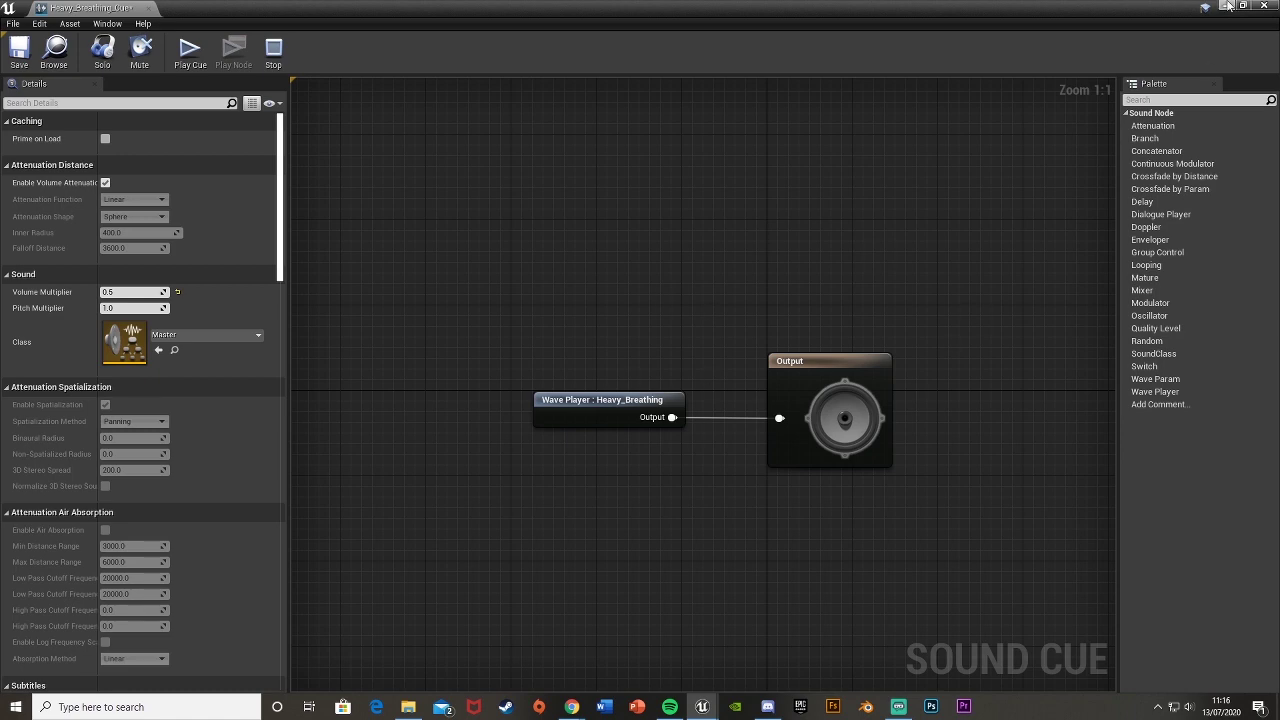
- Return to the level editor and open the ThirdPersonRun animation from Content > Mannequin > Animations
{"action": "left_click", "coordinate": [1227, 6]}
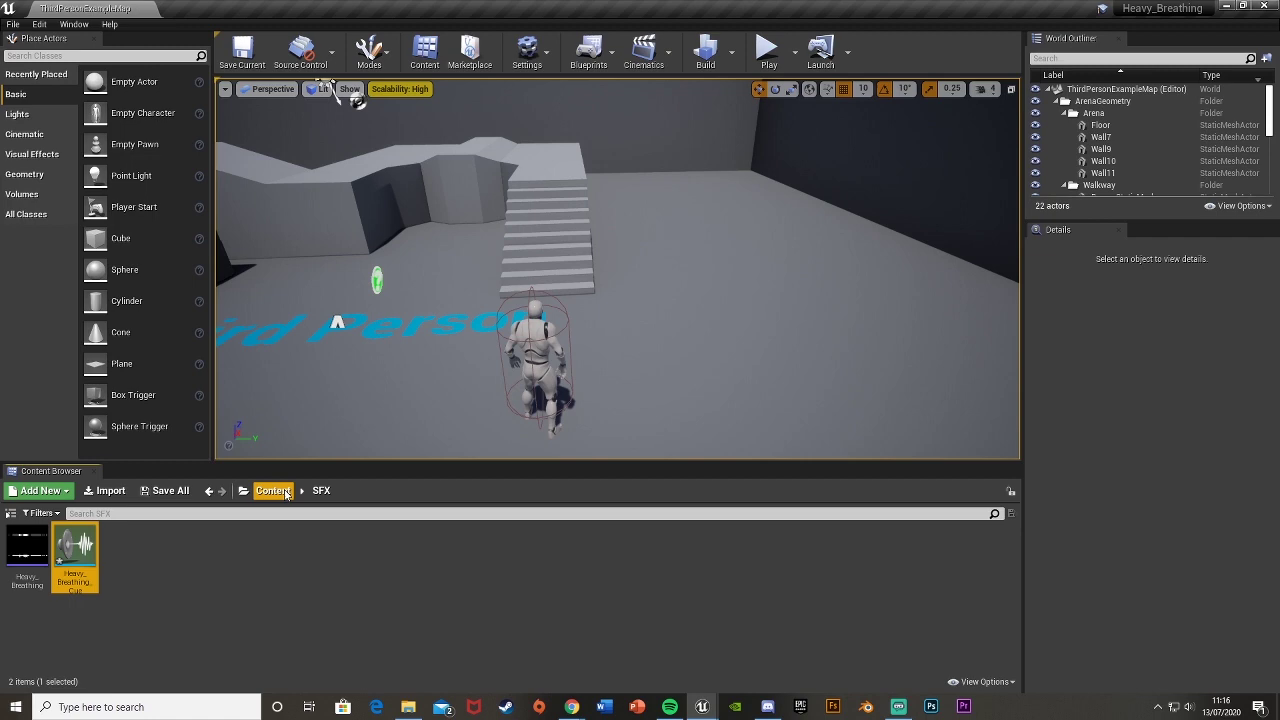
{"action": "left_click", "coordinate": [273, 490]}
{"action": "double_click", "coordinate": [77, 543]}
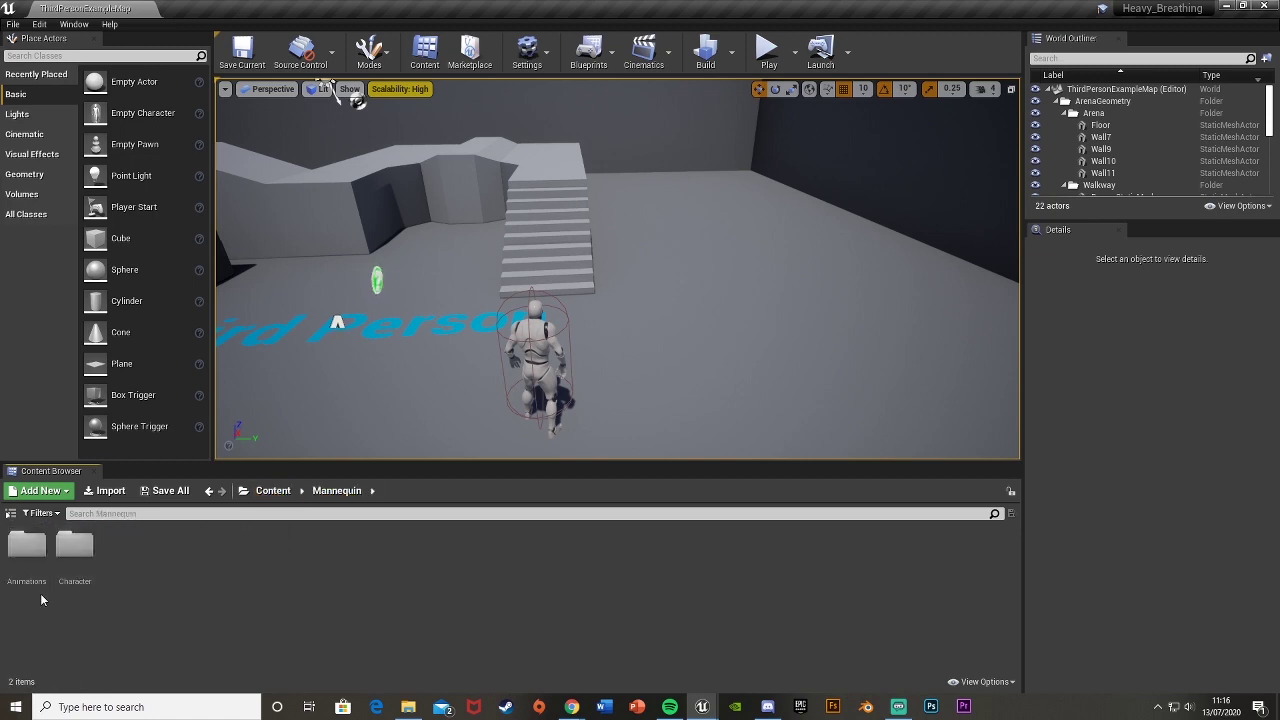
{"action": "double_click", "coordinate": [38, 588]}
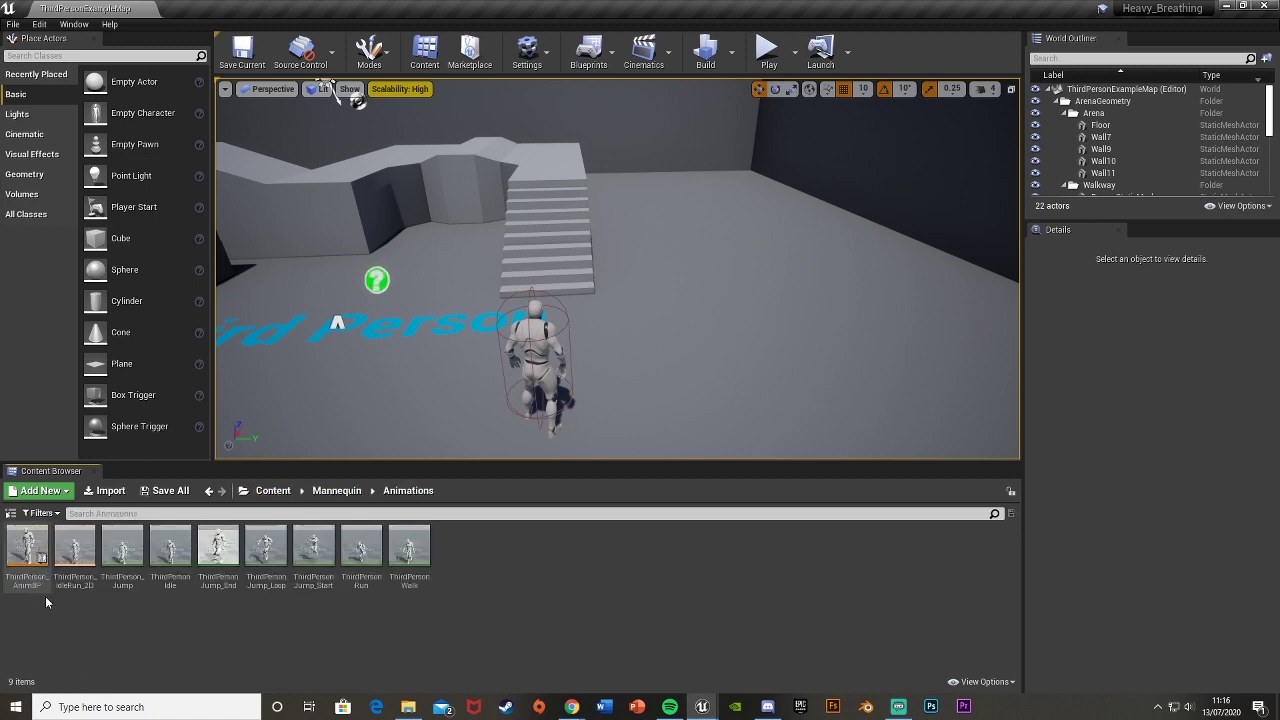
{"action": "double_click", "coordinate": [365, 587]}
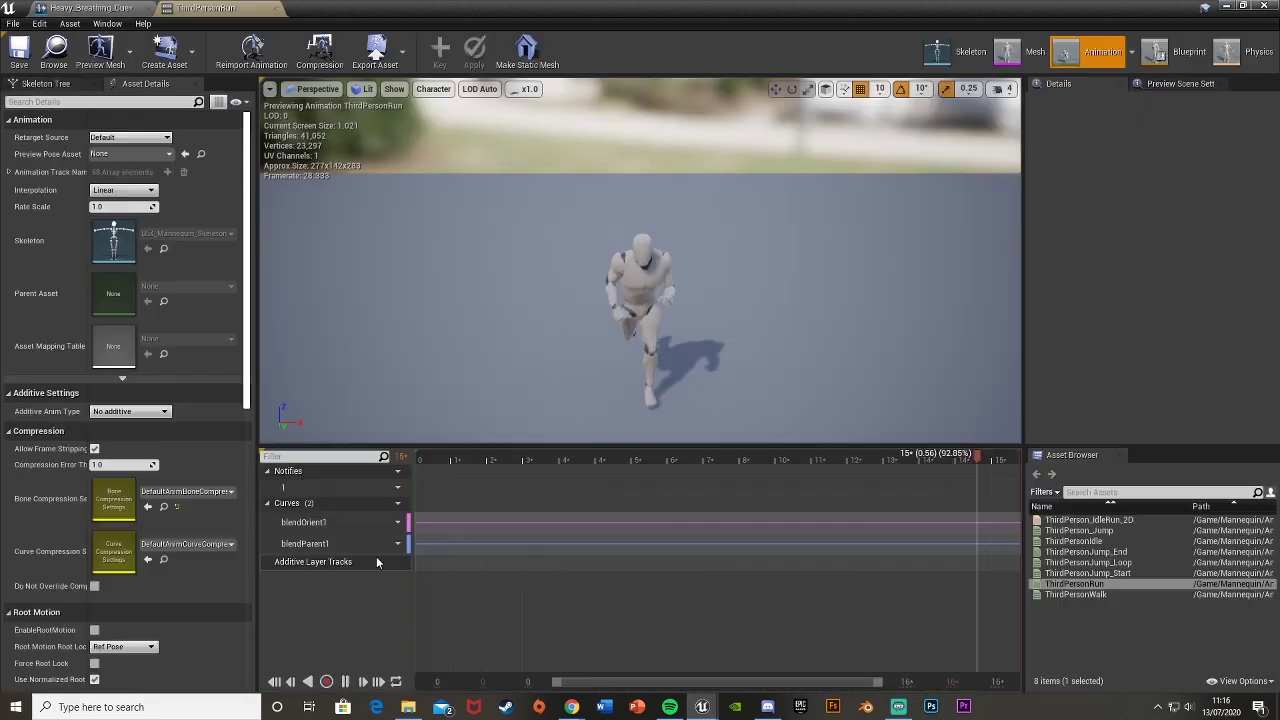
- Pause the run preview, rewind it to frame 0, and add a Play Sound notify at about frame 1 on notify track 1
{"action": "left_click", "coordinate": [347, 681]}
{"action": "left_click_drag", "start_coordinate": [778, 456], "coordinate": [418, 456]}
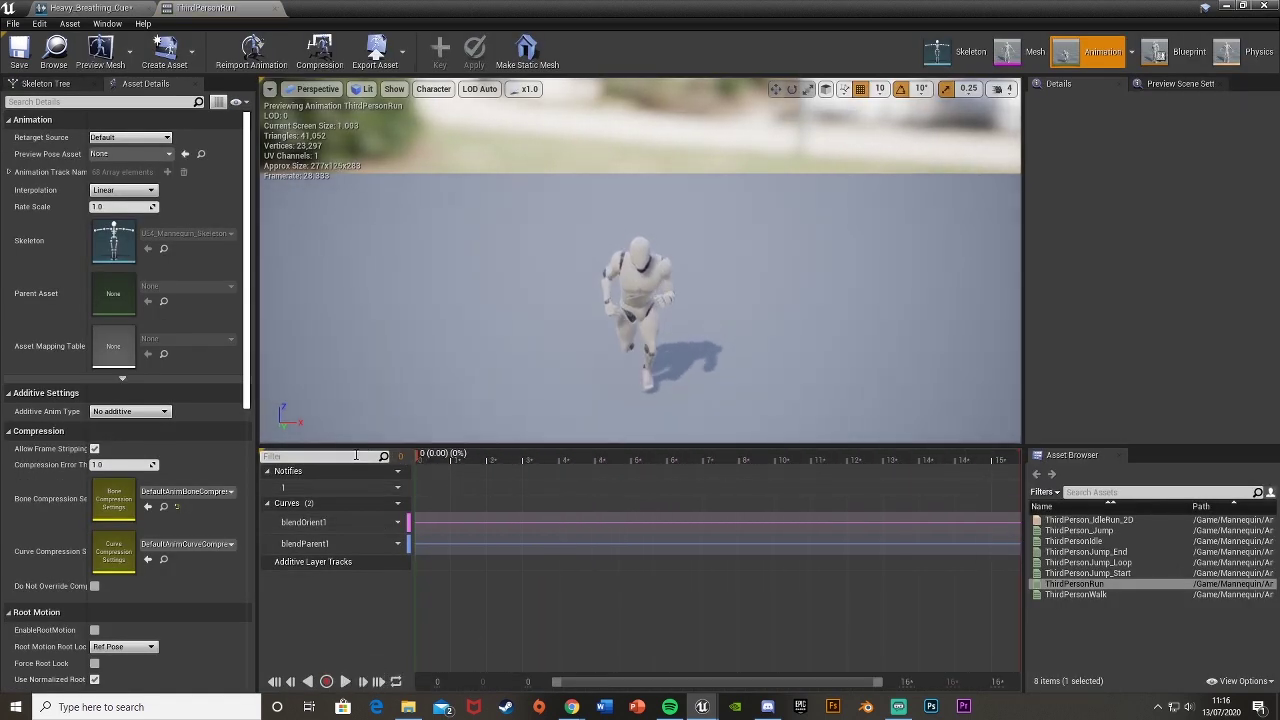
{"action": "right_click", "coordinate": [455, 486]}
{"action": "mouse_move", "coordinate": [490, 505]}
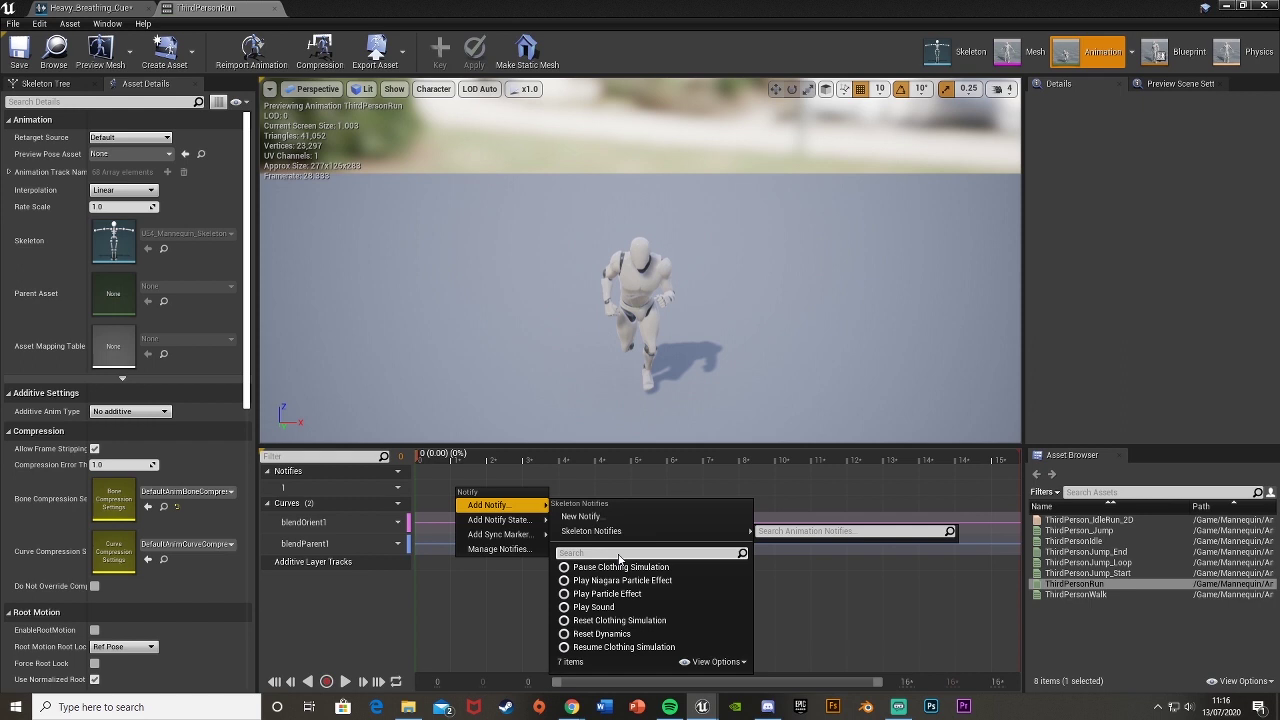
{"action": "type", "text": "sound"}
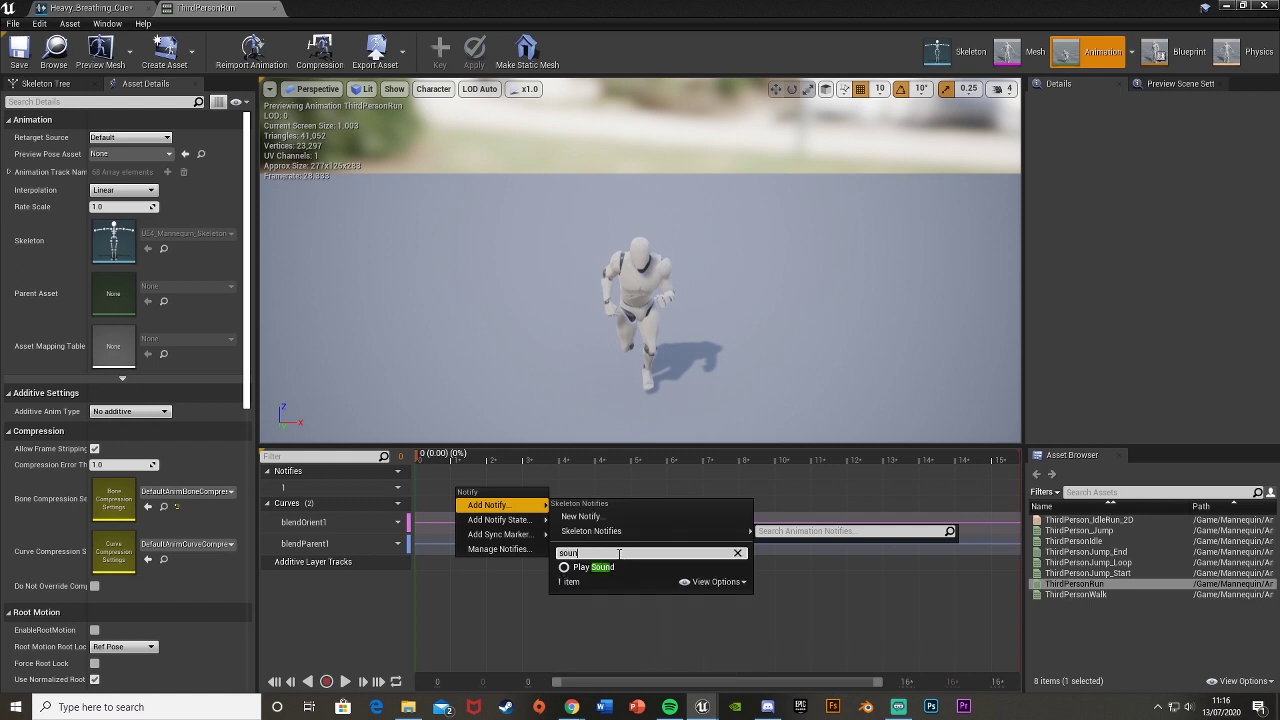
{"action": "left_click", "coordinate": [628, 567]}
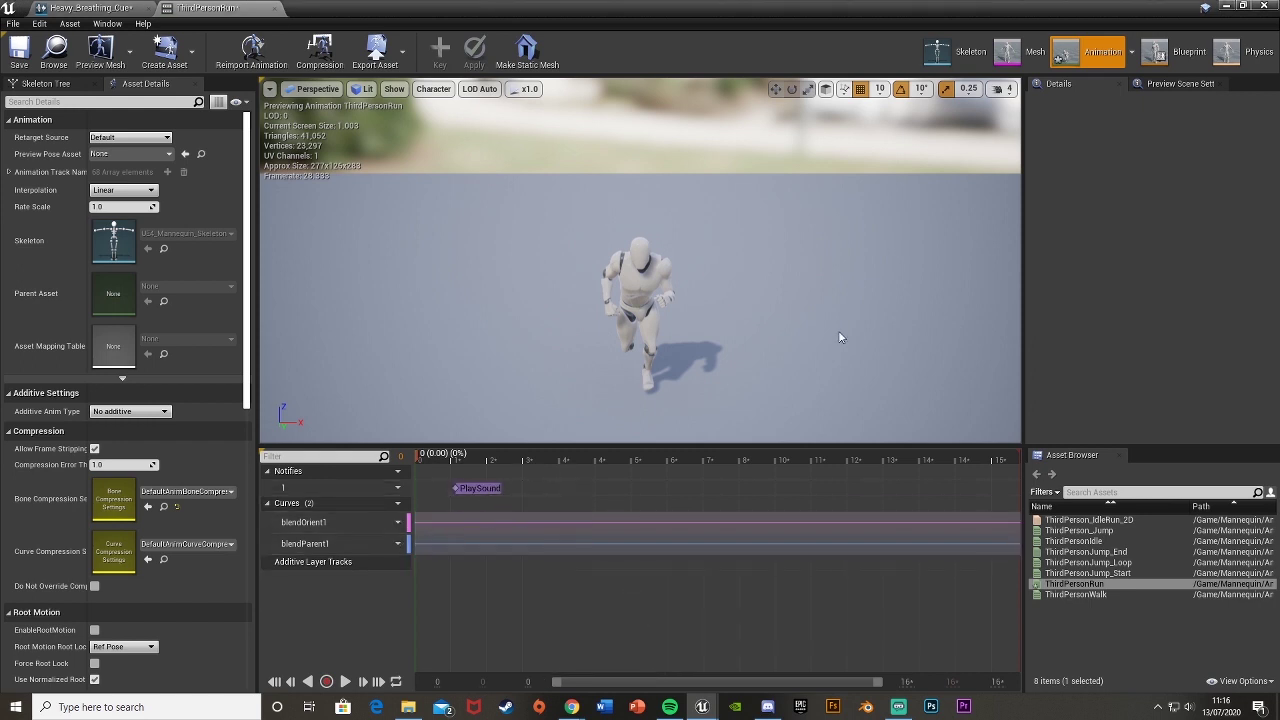
- Assign Heavy_Breathing_Cue as the sound of the Play Sound notify
{"action": "left_click", "coordinate": [470, 488]}
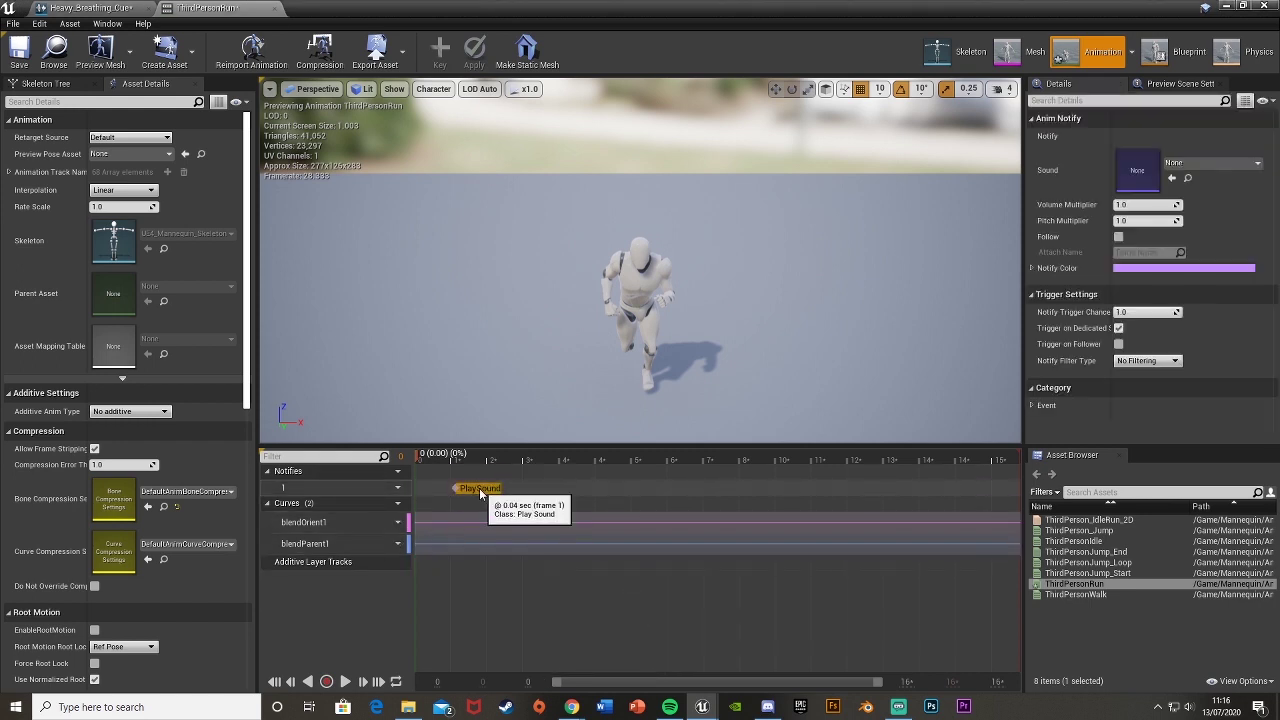
{"action": "left_click", "coordinate": [1202, 172]}
{"action": "type", "text": "heavy"}
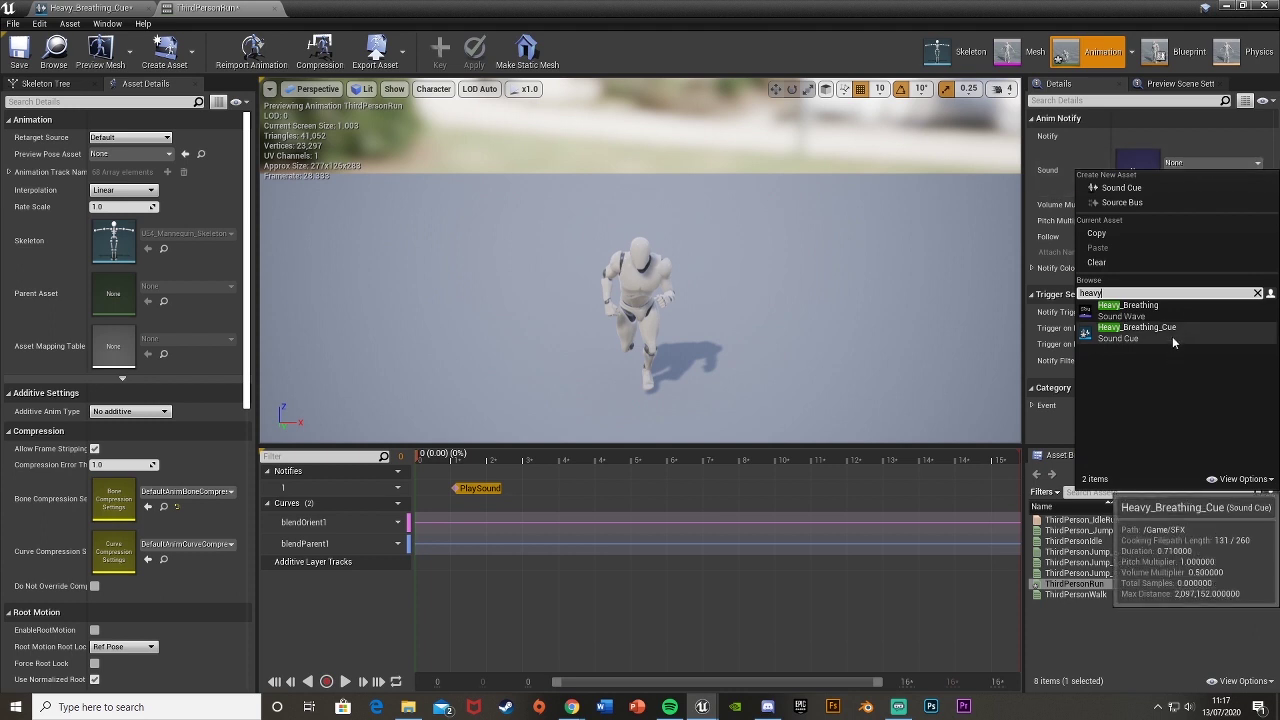
{"action": "left_click", "coordinate": [1172, 336]}
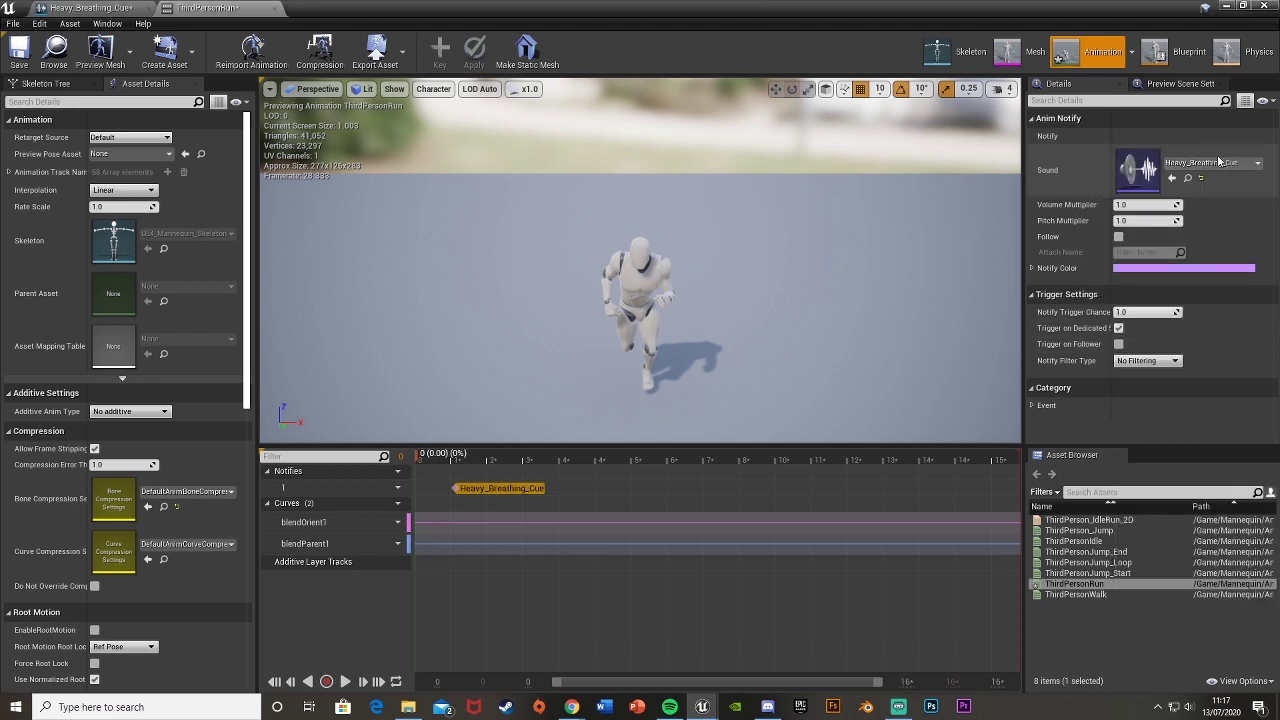
- Move the Heavy_Breathing_Cue notify to frame 0, preview the running animation with sound, and rewind it to the start
{"action": "left_click_drag", "start_coordinate": [507, 488], "coordinate": [452, 488]}
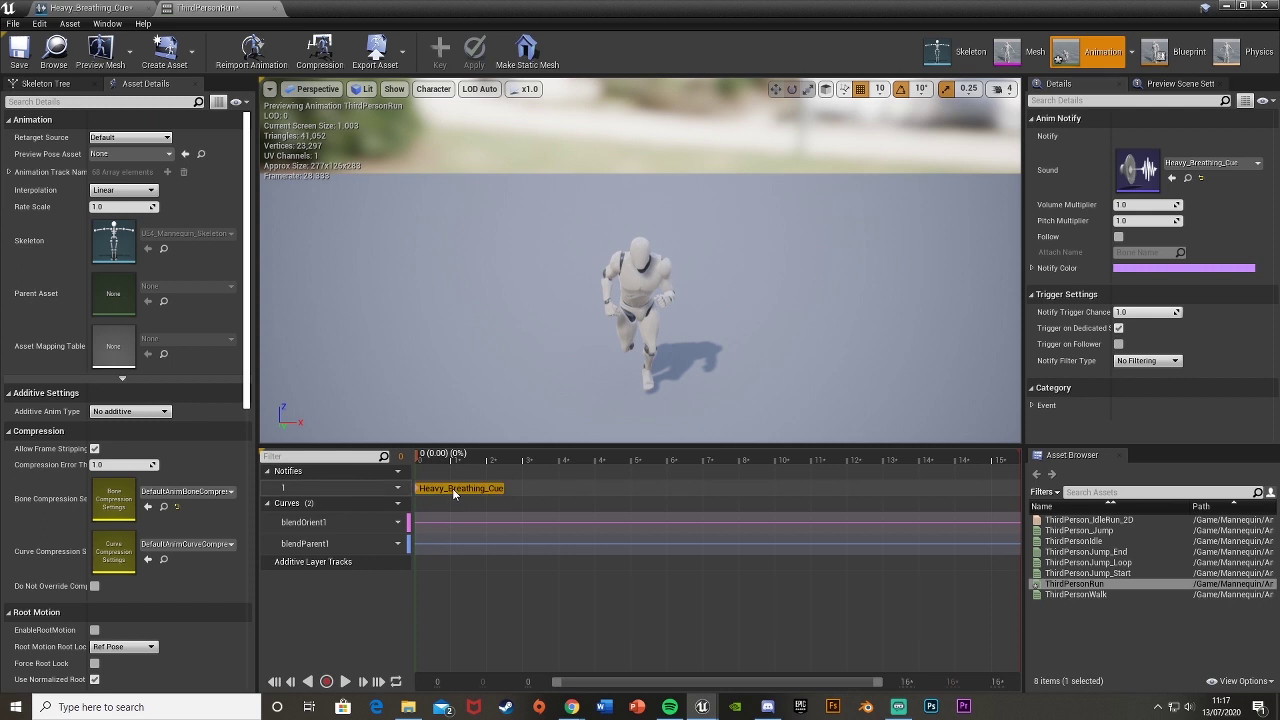
{"action": "left_click", "coordinate": [344, 684]}
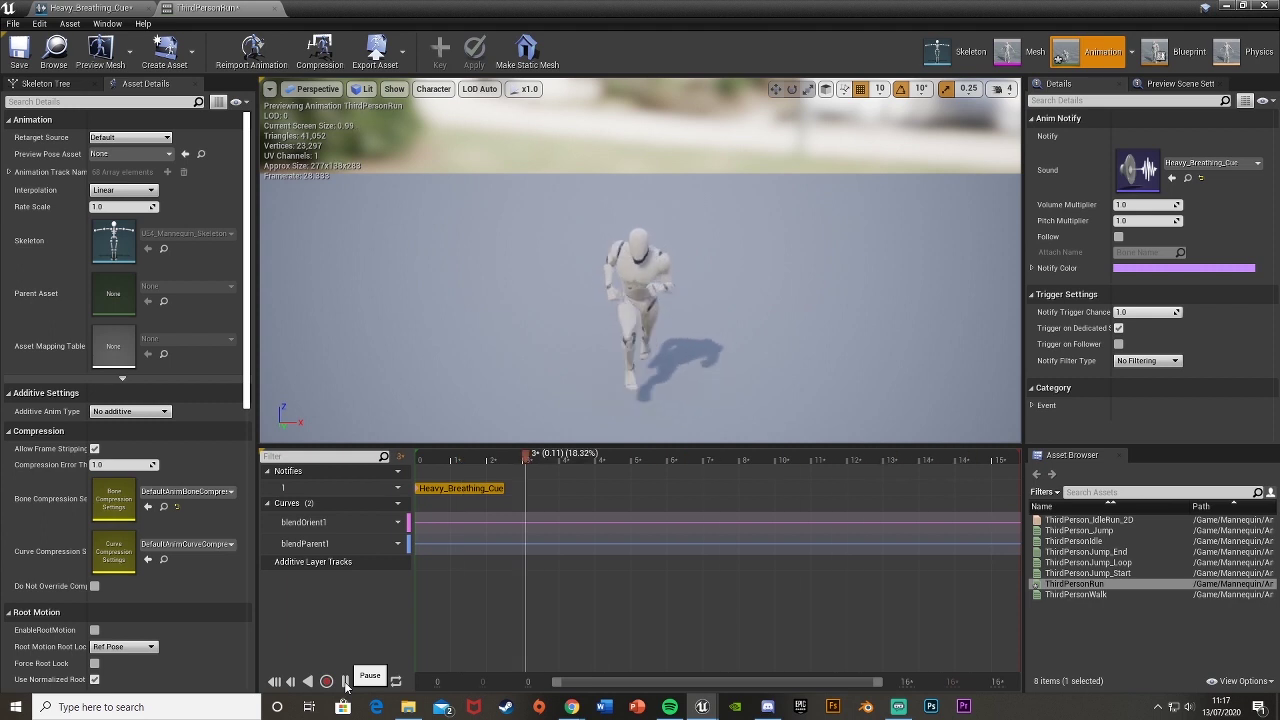
{"action": "left_click", "coordinate": [344, 682]}
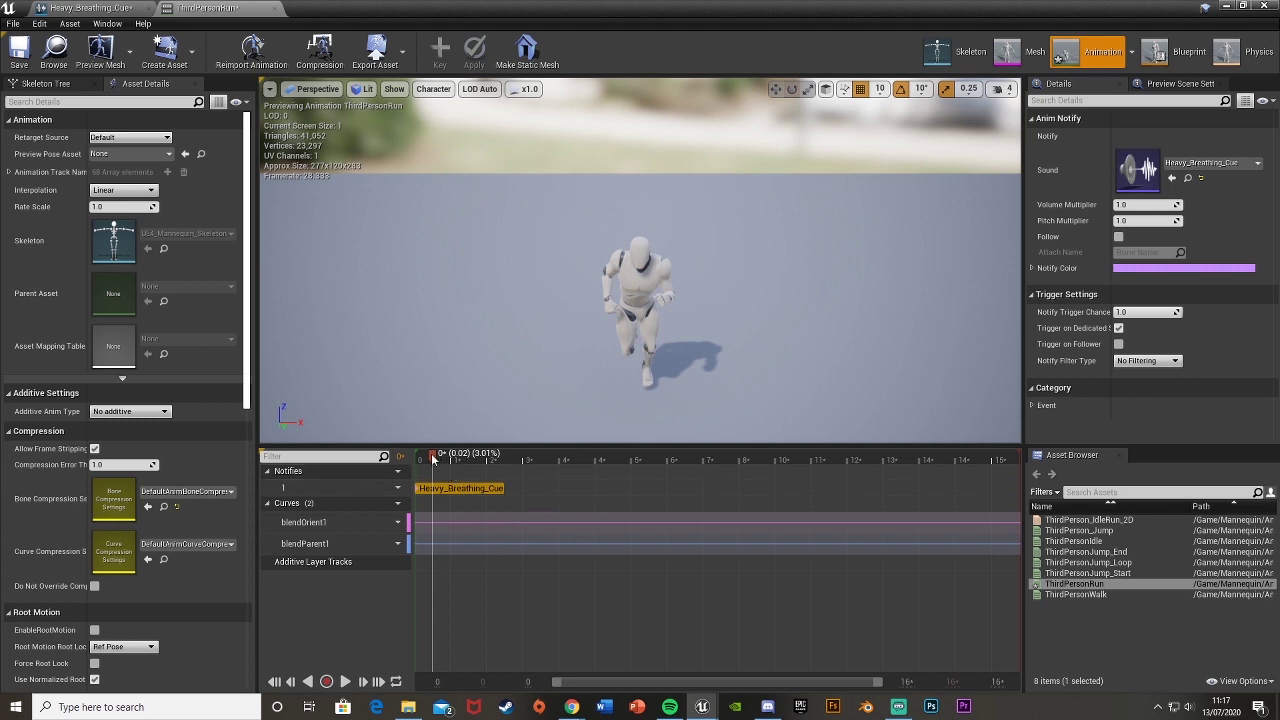
{"action": "left_click_drag", "start_coordinate": [433, 456], "coordinate": [398, 455]}
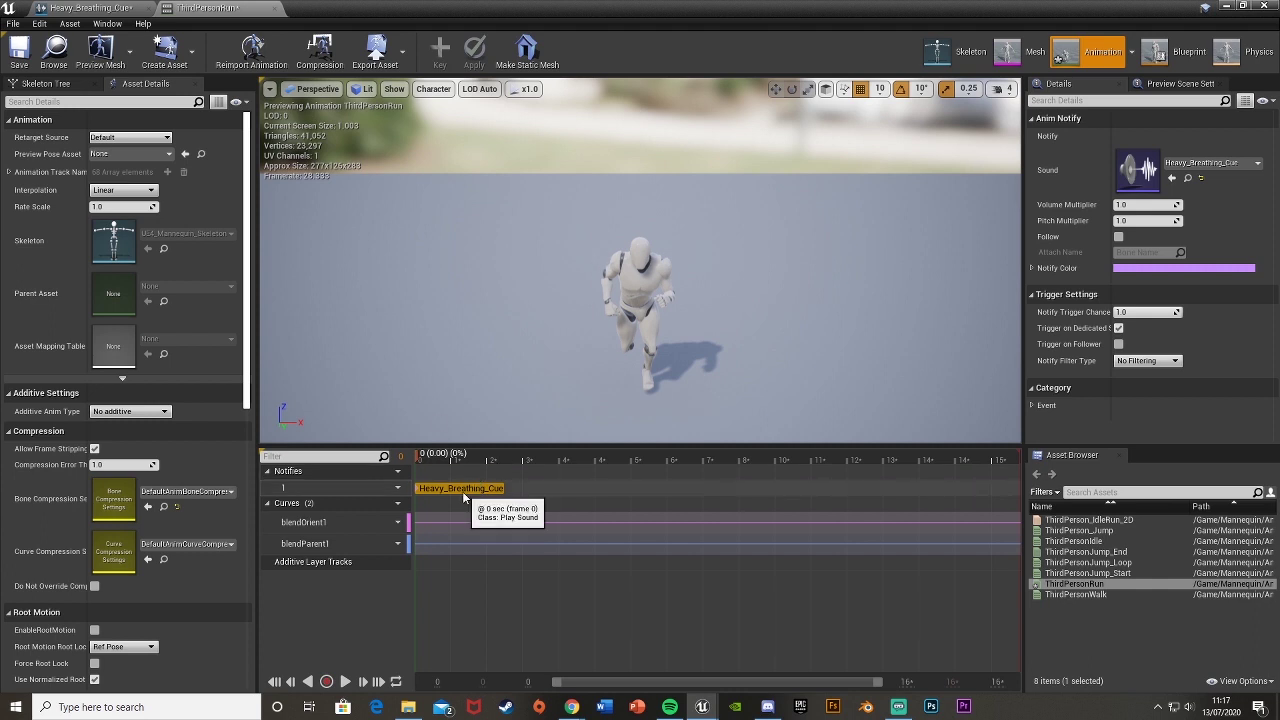
- Move the Heavy_Breathing_Cue notify to about the middle of the run animation and play it back
{"action": "left_click_drag", "start_coordinate": [465, 489], "coordinate": [753, 500]}
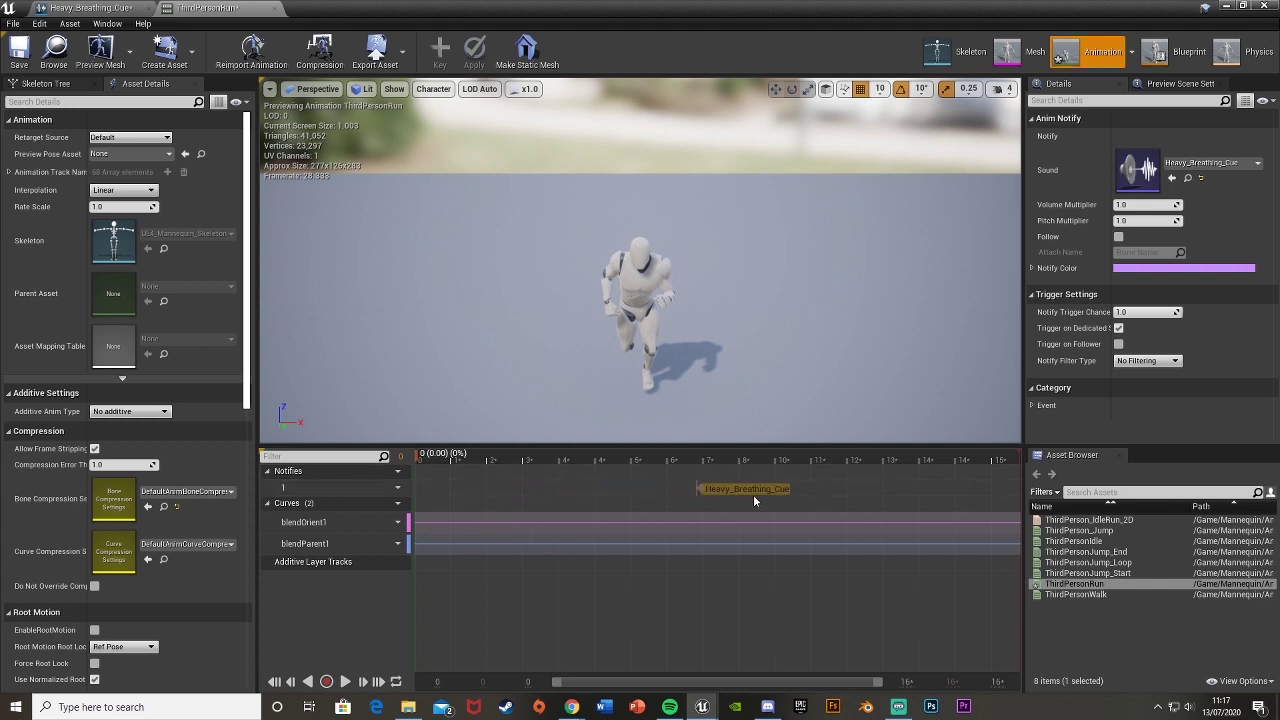
{"action": "left_click", "coordinate": [352, 681]}
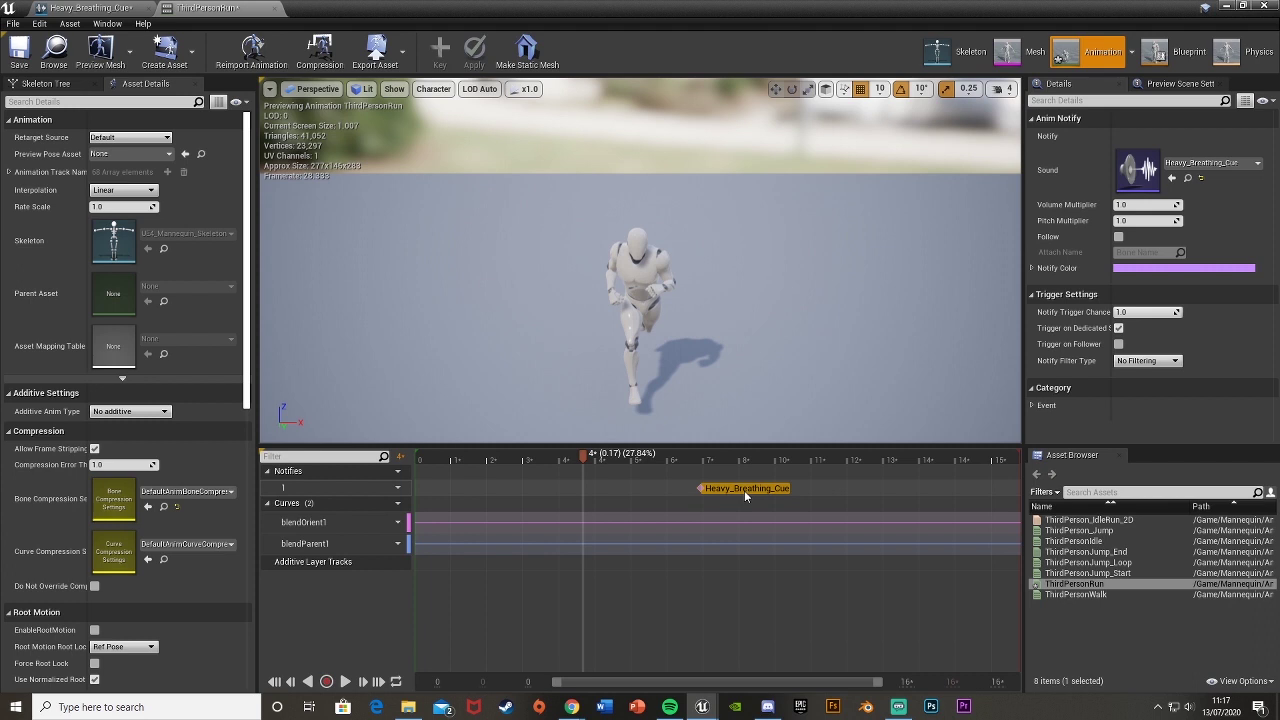
- Move the Heavy_Breathing_Cue notify back to frame 0, save the ThirdPersonRun animation and return to the level editor
{"action": "left_click_drag", "start_coordinate": [743, 489], "coordinate": [459, 489]}
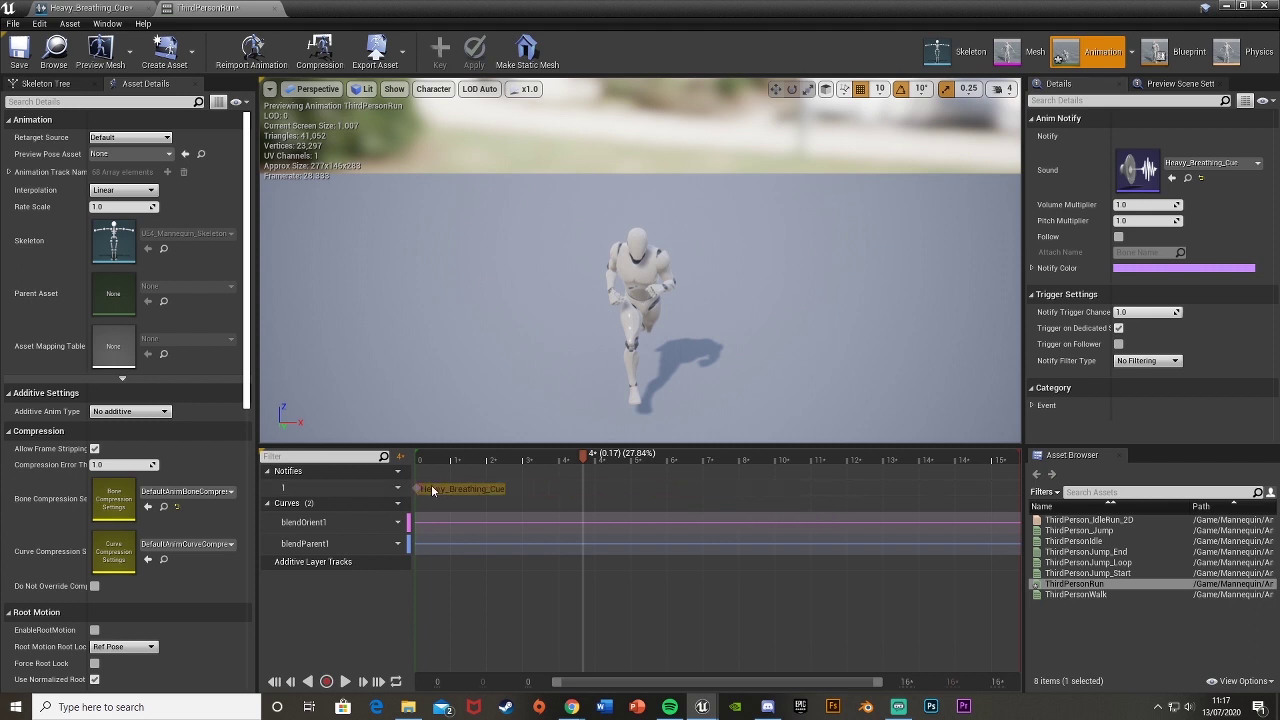
{"action": "left_click", "coordinate": [19, 52]}
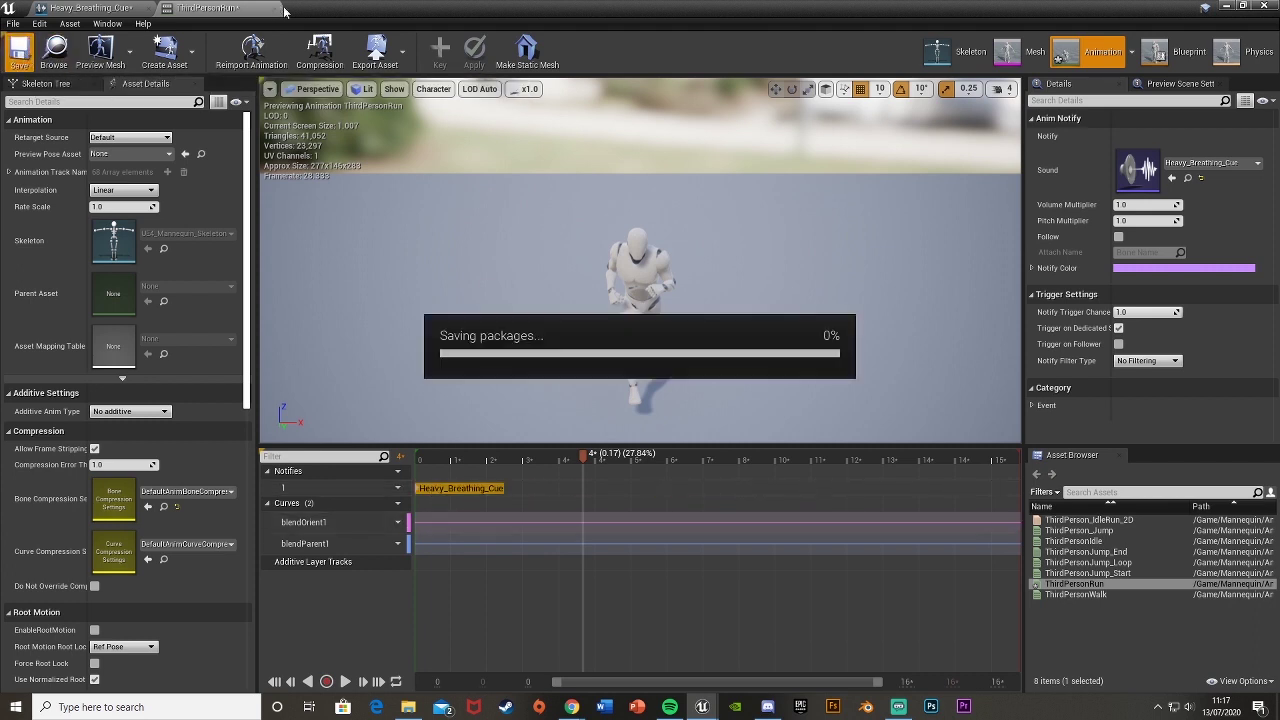
{"action": "left_click", "coordinate": [1224, 7]}
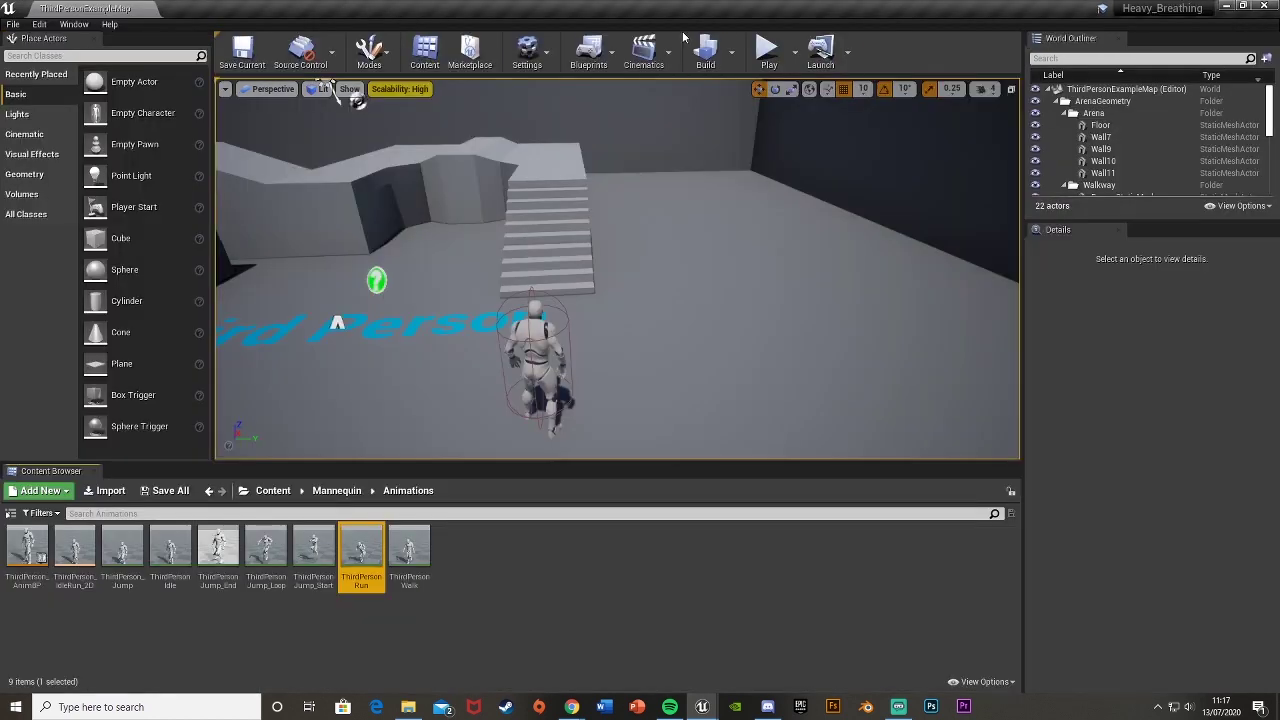
- Play-test the level by running and jumping the character around the arena to check the breathing sound, and stop the session
{"action": "key", "text": "F8"}
{"action": "key", "text": "w"}
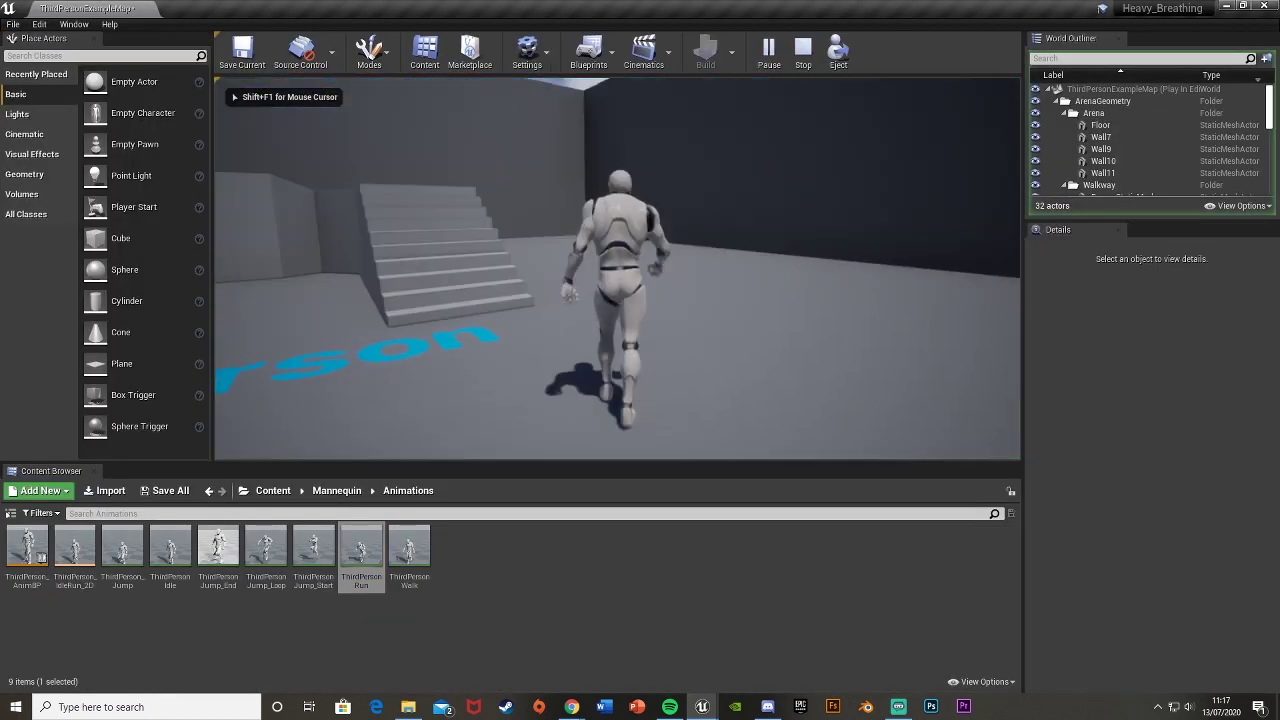
{"action": "key", "text": "w"}
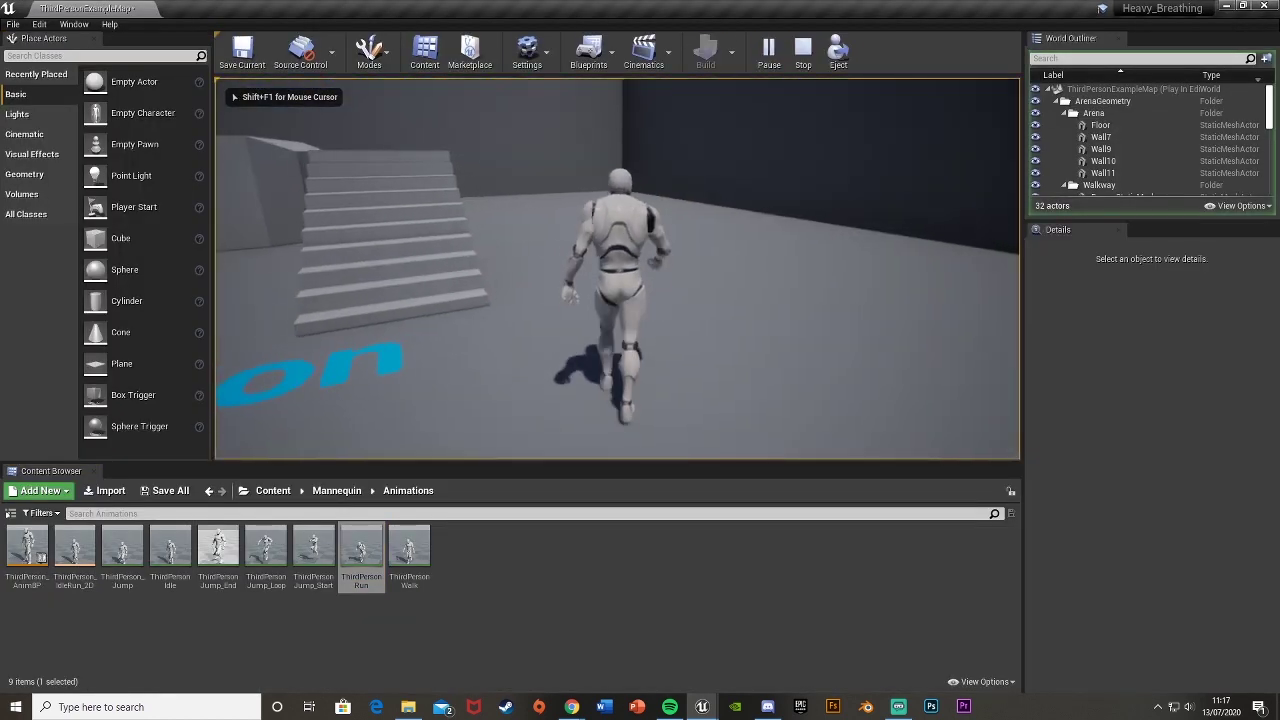
{"action": "key", "text": "w"}
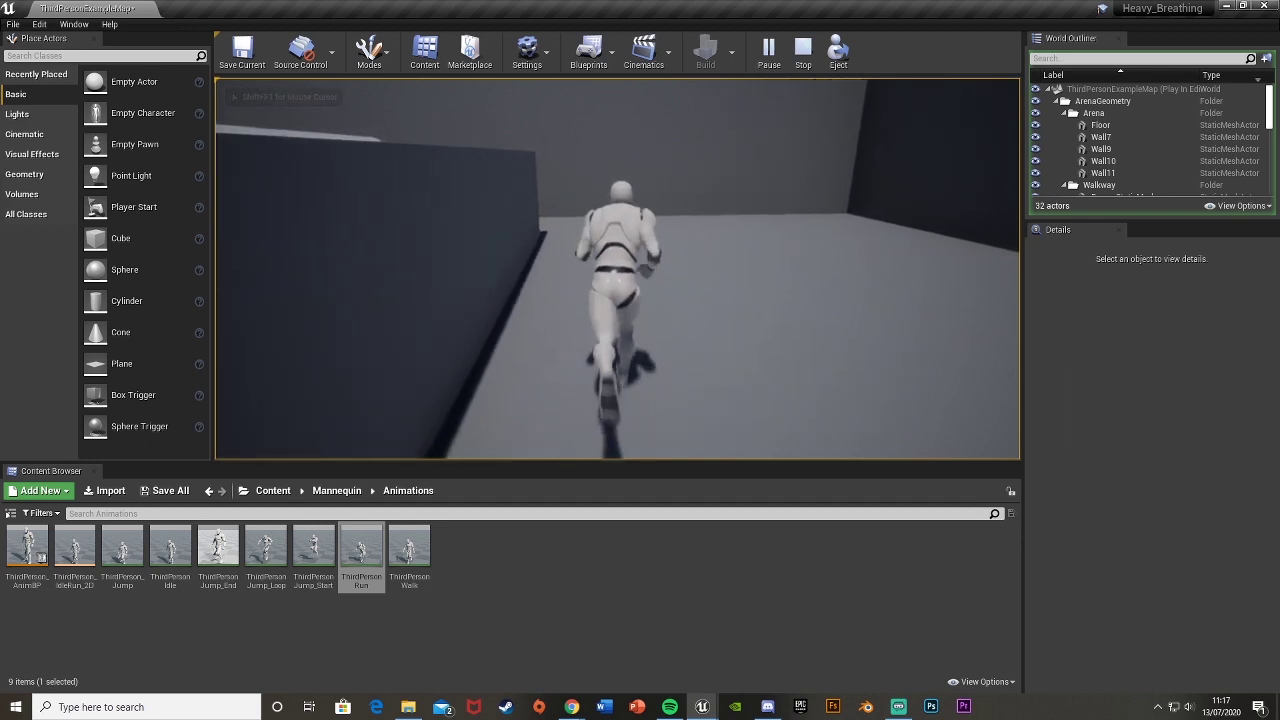
{"action": "key", "text": "w"}
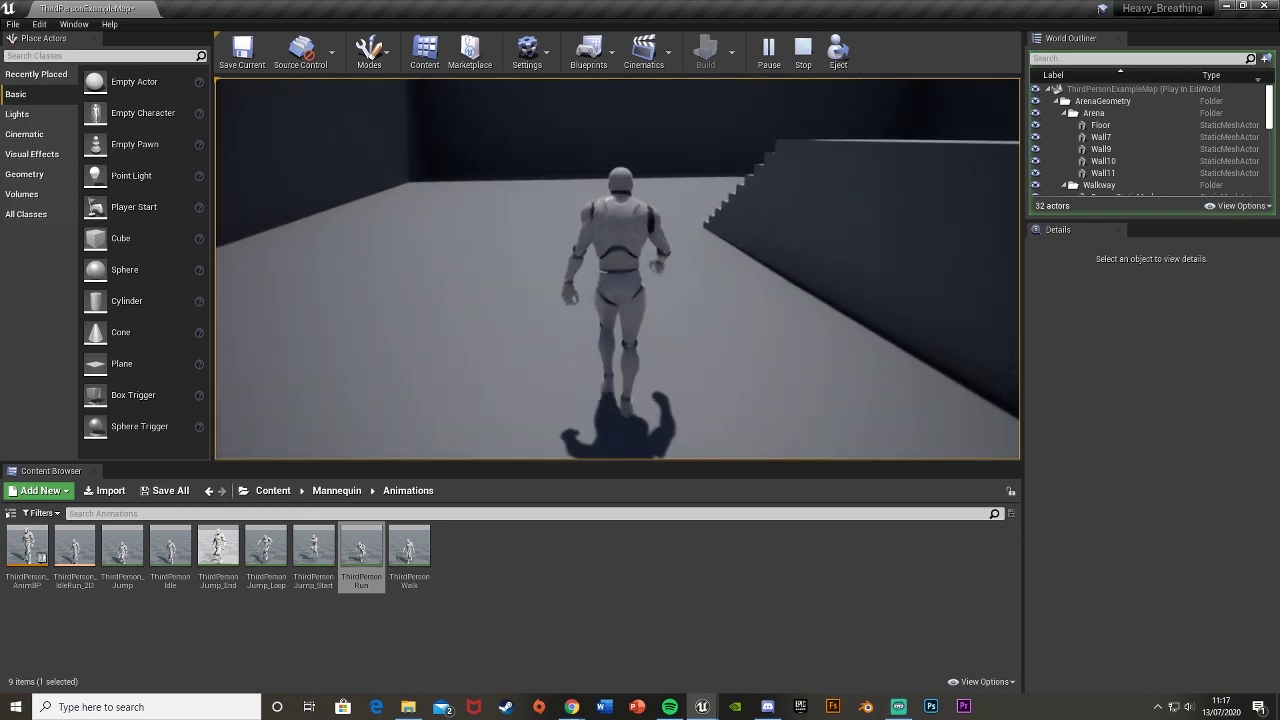
{"action": "key", "text": "s"}
{"action": "key", "text": "w"}
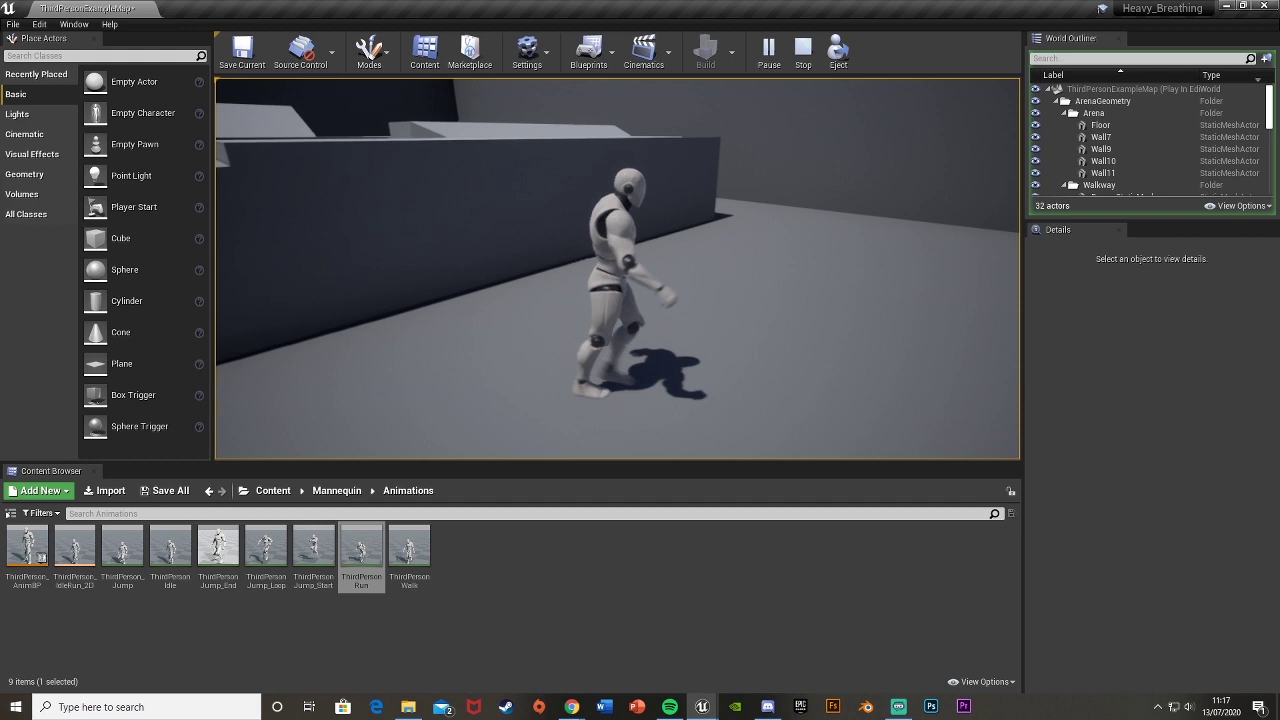
{"action": "key", "text": "space"}
{"action": "key", "text": "w"}
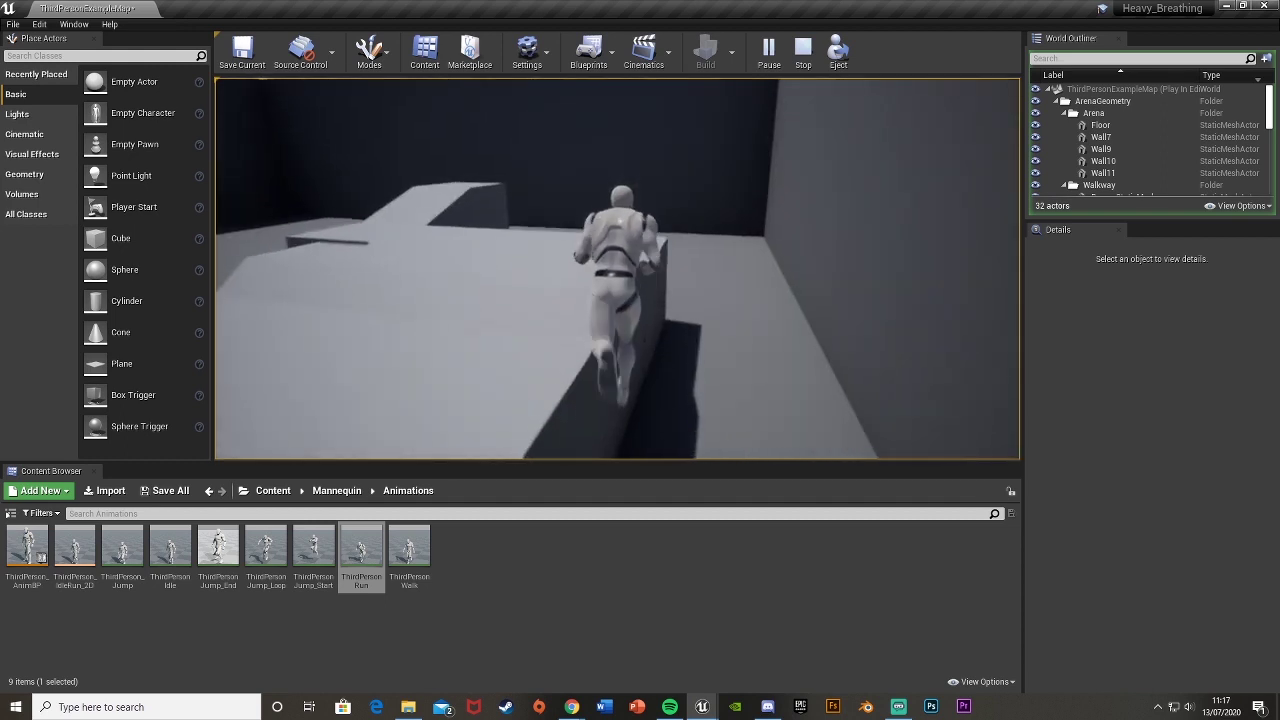
{"action": "key", "text": "space"}
{"action": "key", "text": "w"}
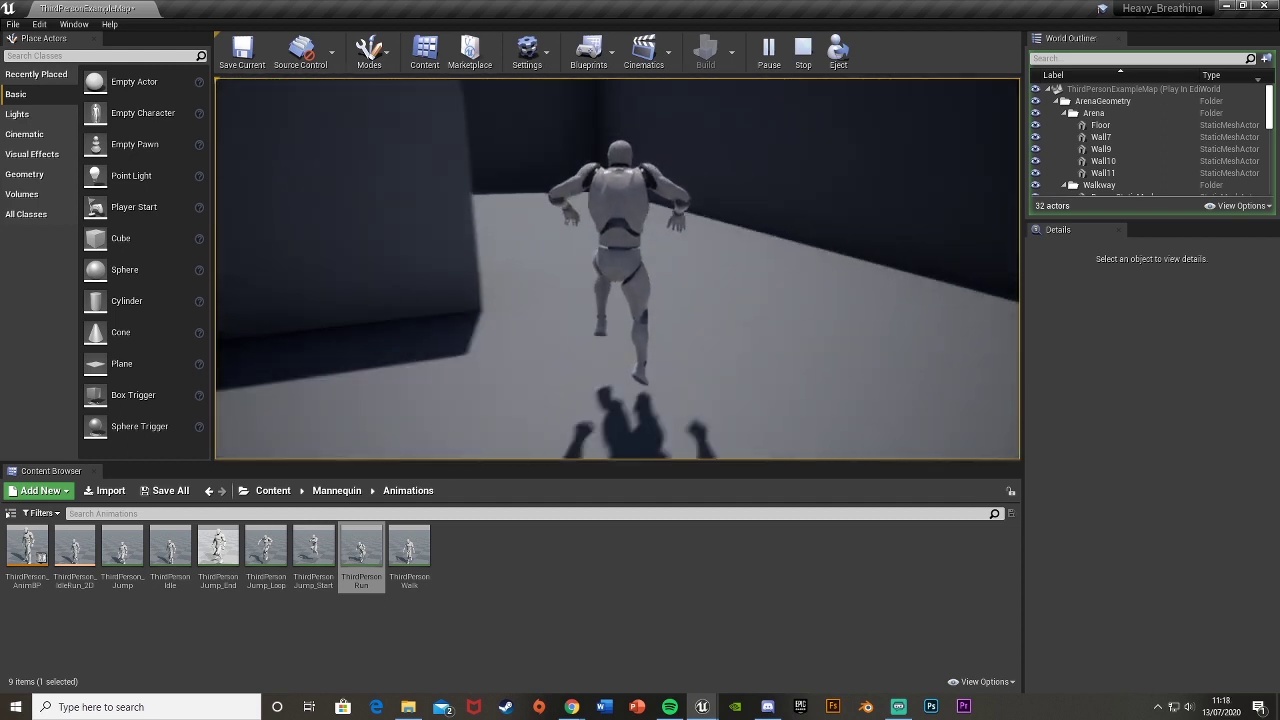
{"action": "key", "text": "w"}
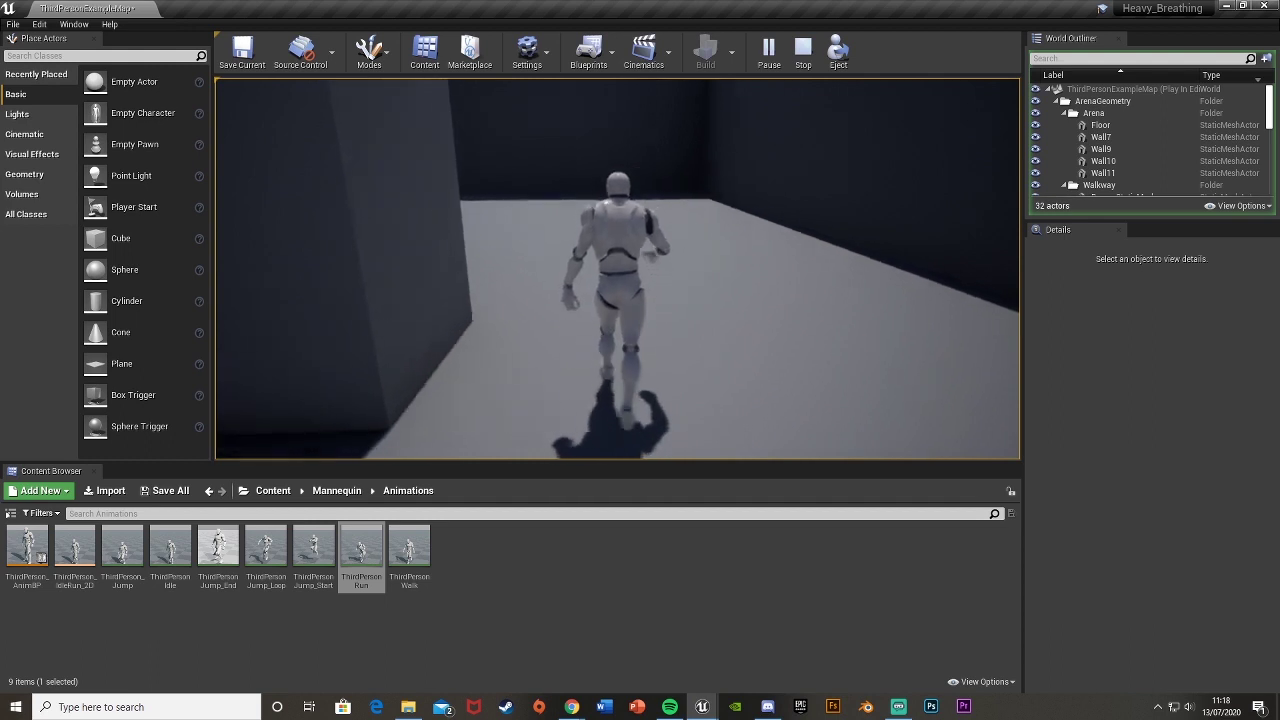
{"action": "key", "text": "d"}
{"action": "key", "text": "s"}
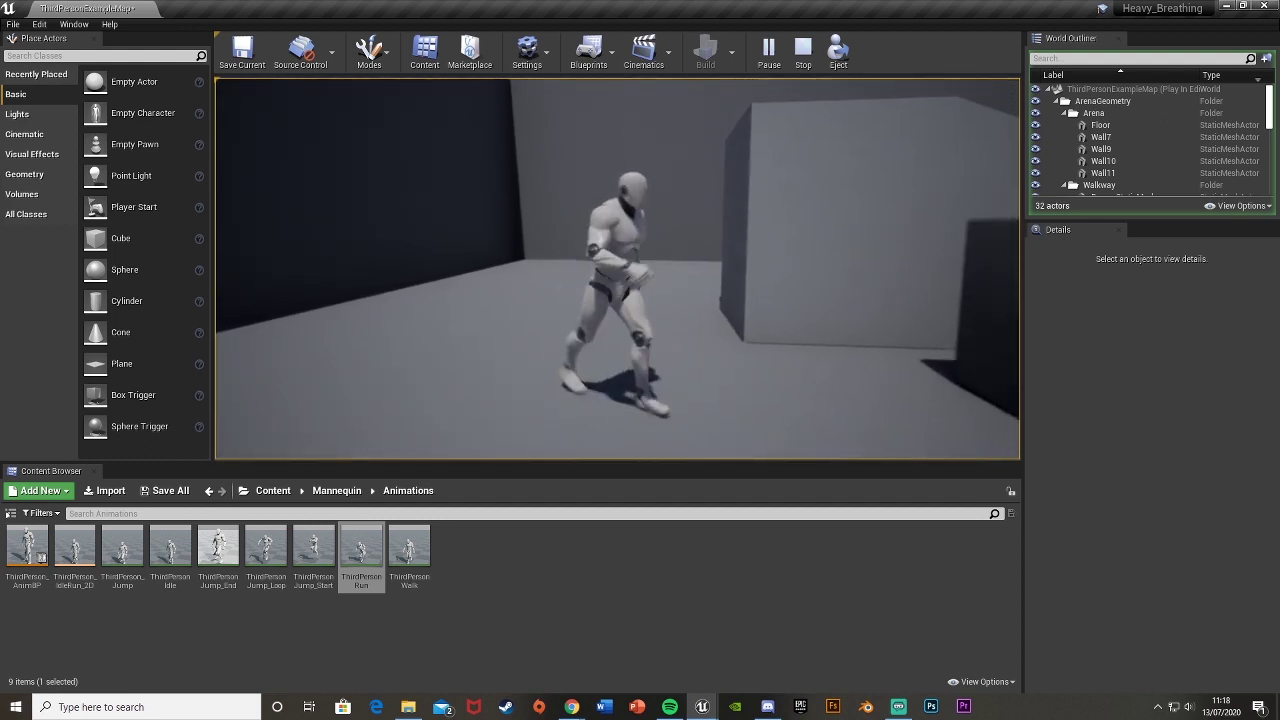
{"action": "key", "text": "s"}
{"action": "key", "text": "d"}
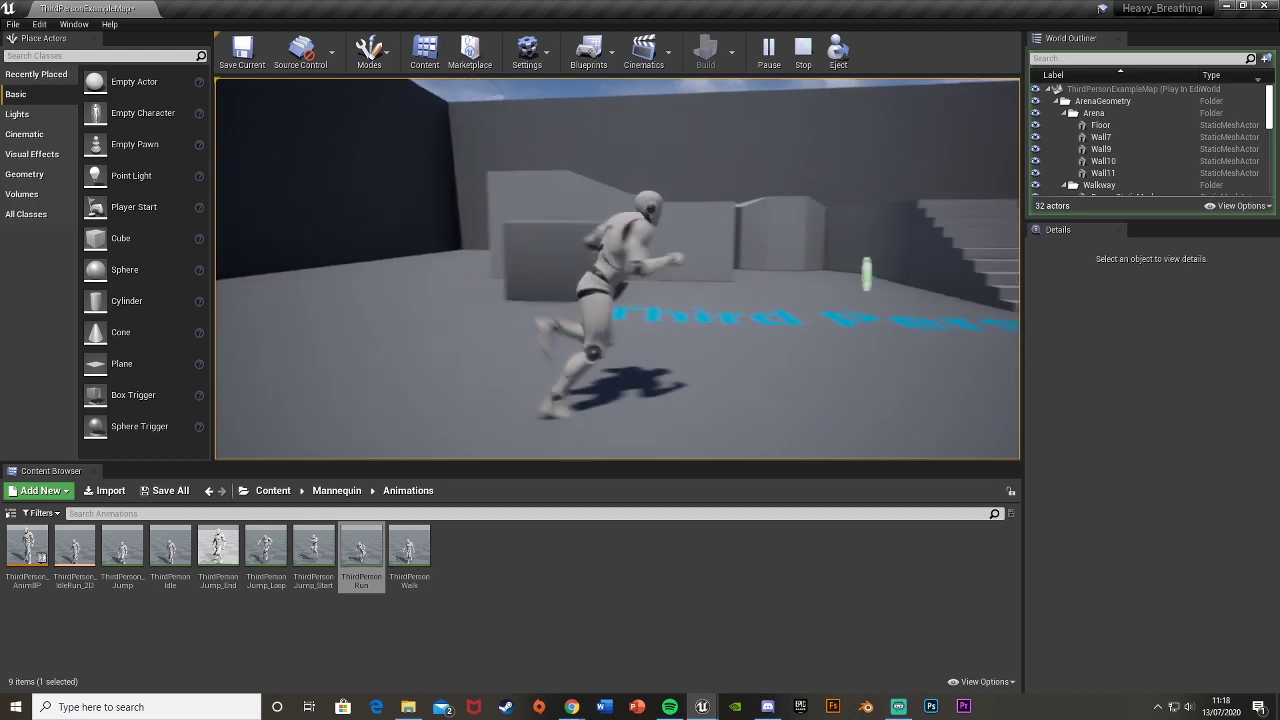
{"action": "key", "text": "w"}
{"action": "key", "text": "d"}
{"action": "key", "text": "a"}
{"action": "key", "text": "s"}
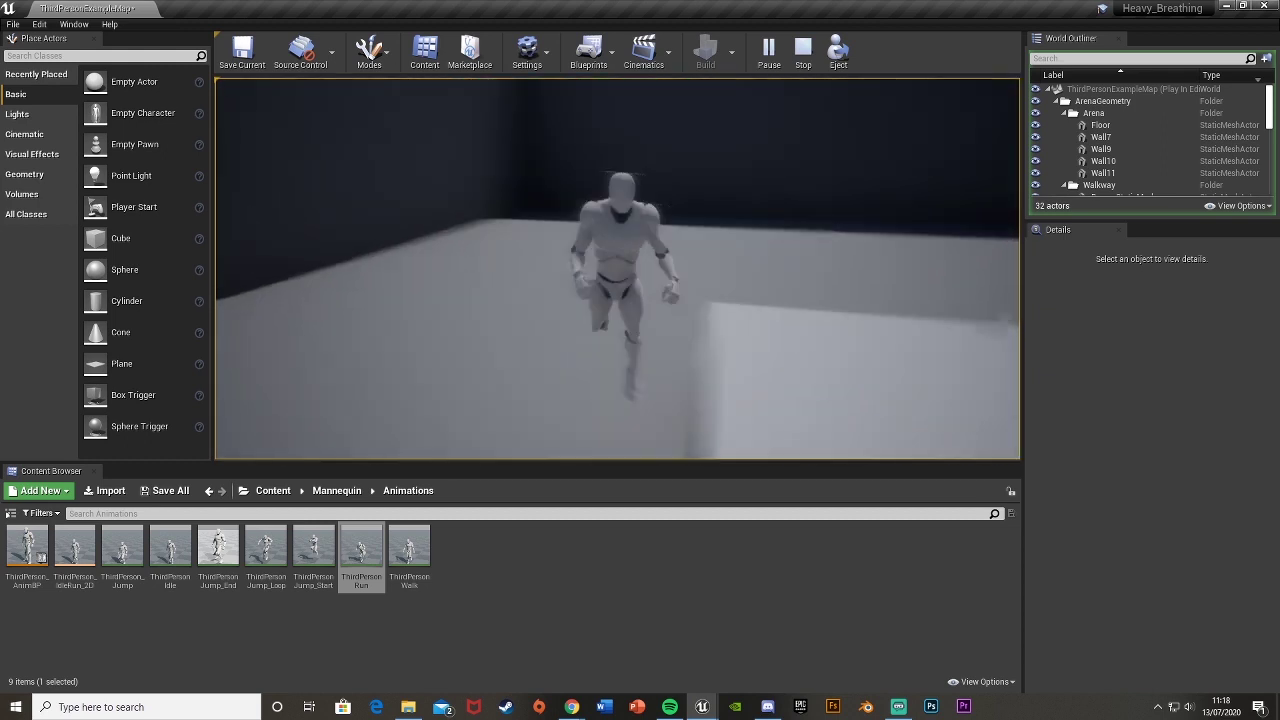
{"action": "key", "text": "w"}
{"action": "key", "text": "space"}
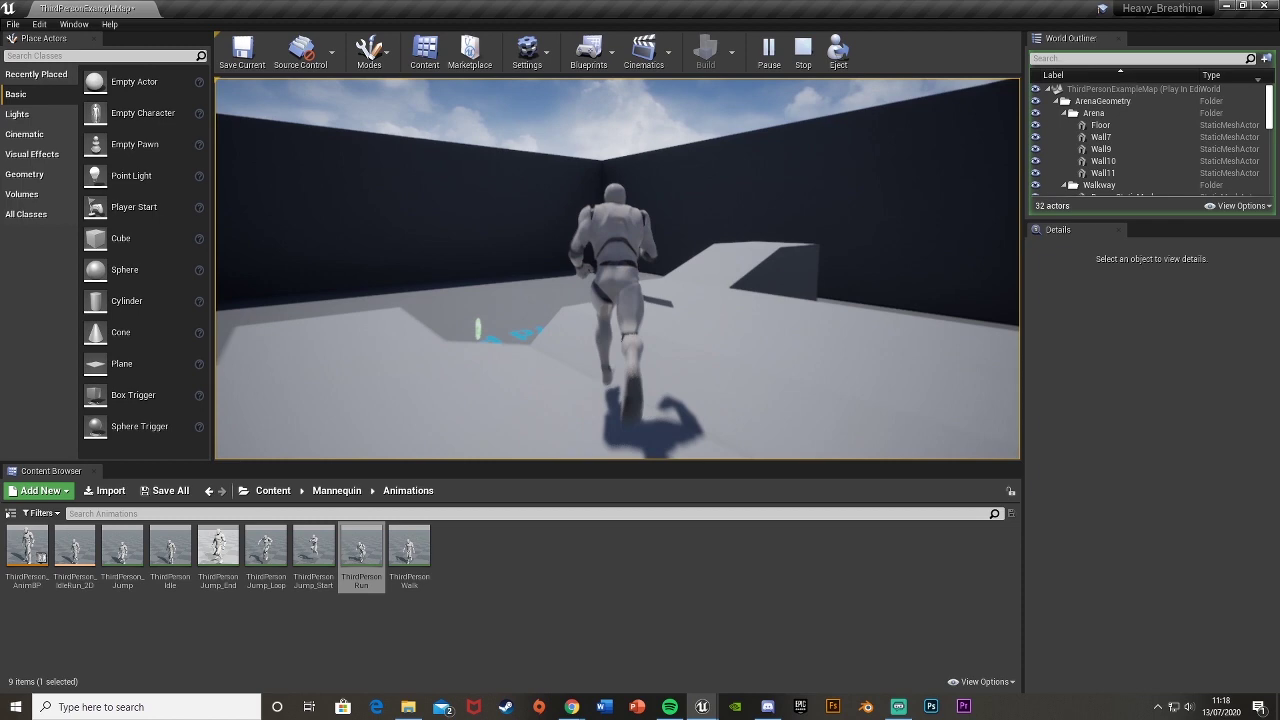
{"action": "key", "text": "space"}
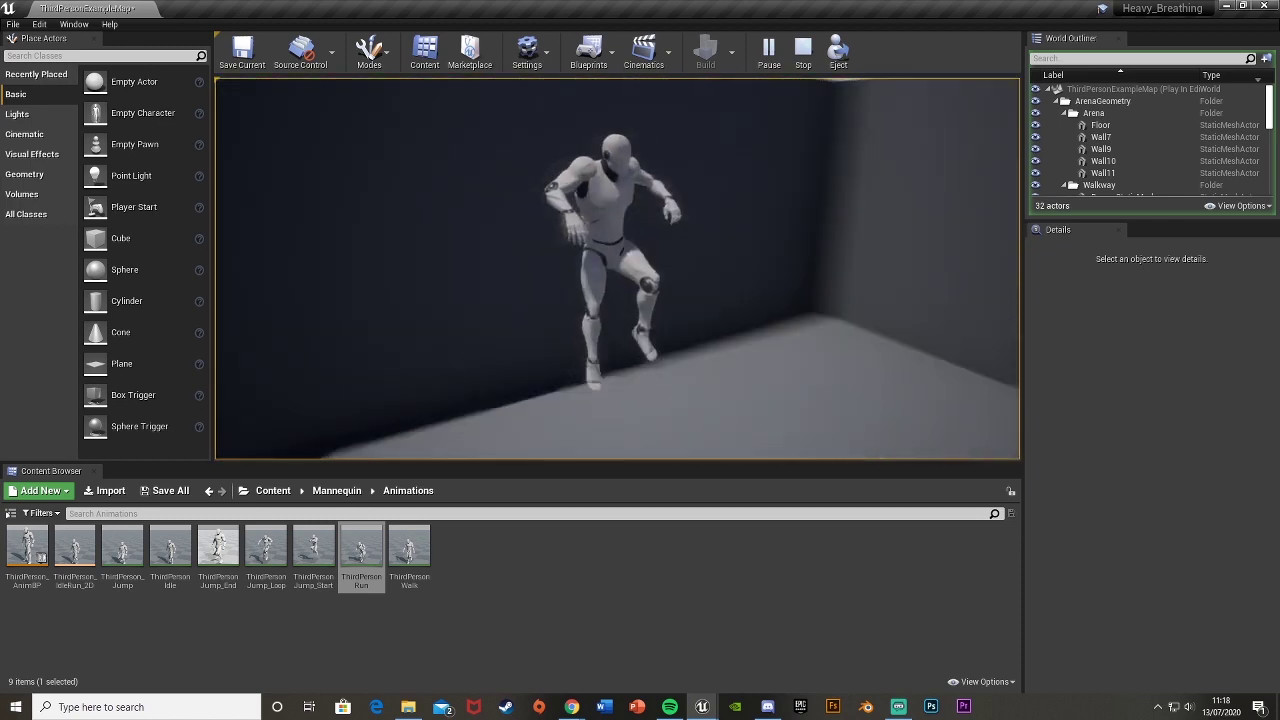
{"action": "key", "text": "w"}
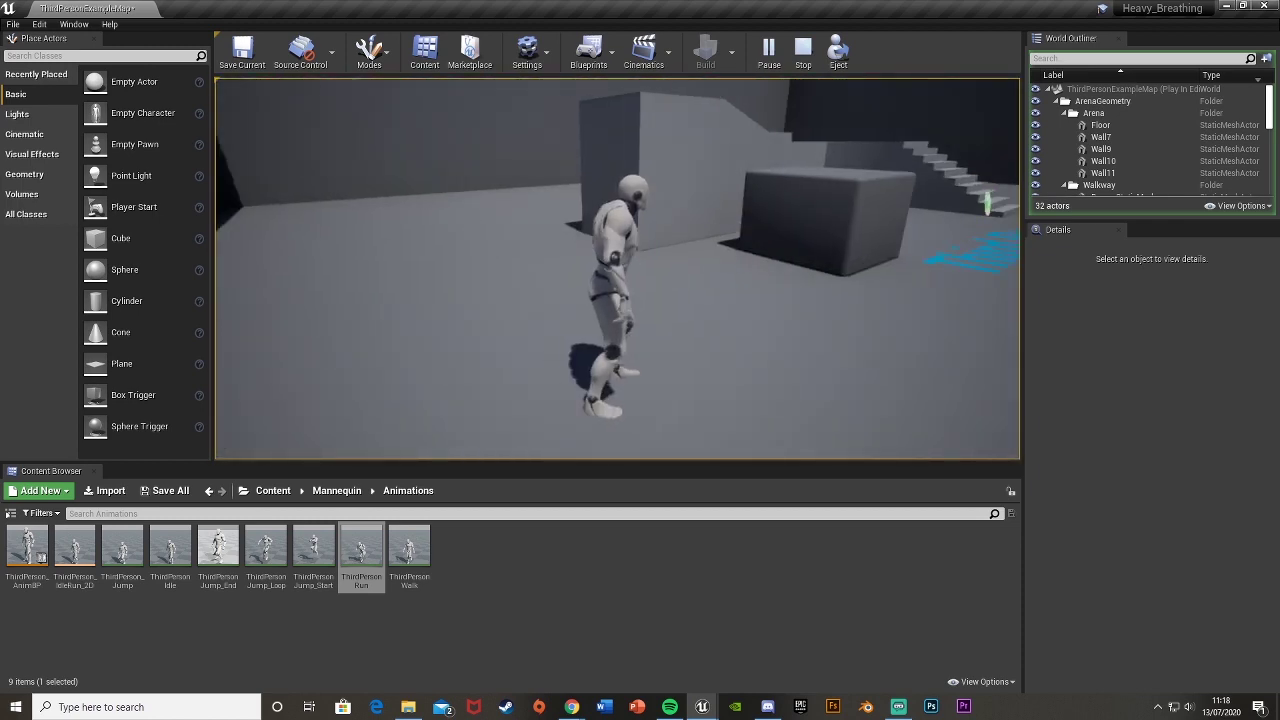
{"action": "key", "text": "d"}
{"action": "key", "text": "w"}
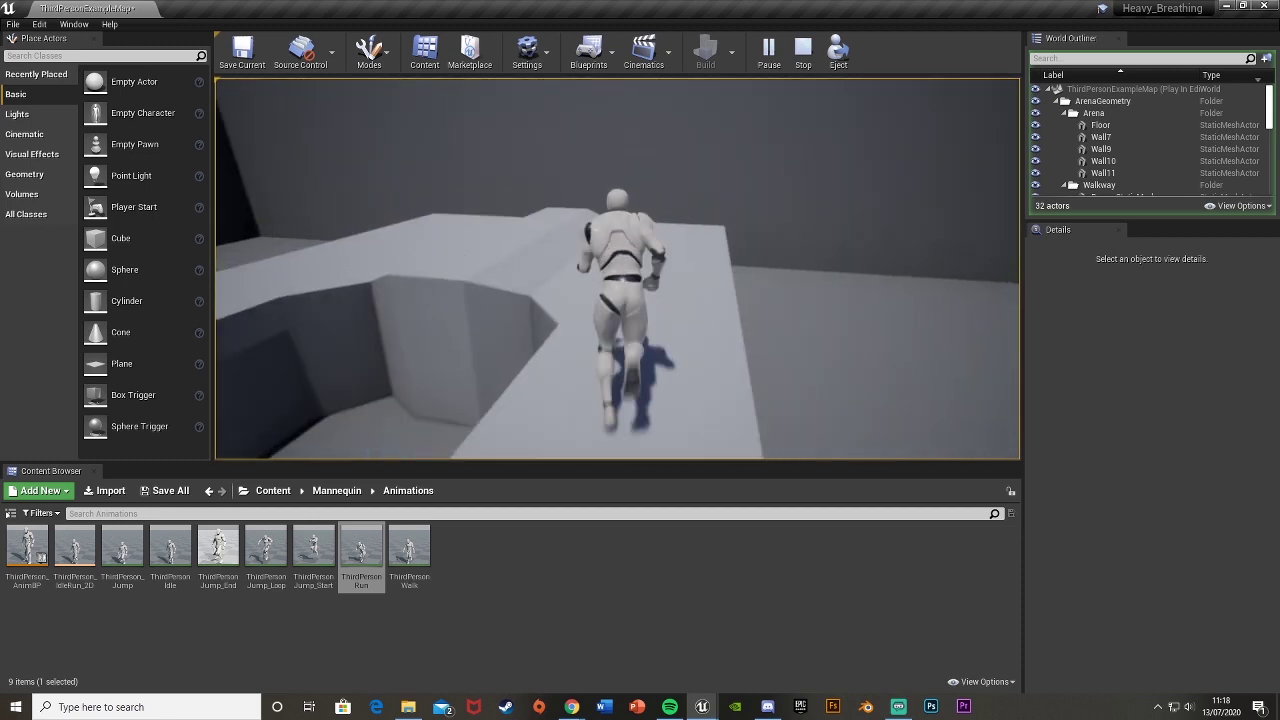
{"action": "key", "text": "w"}
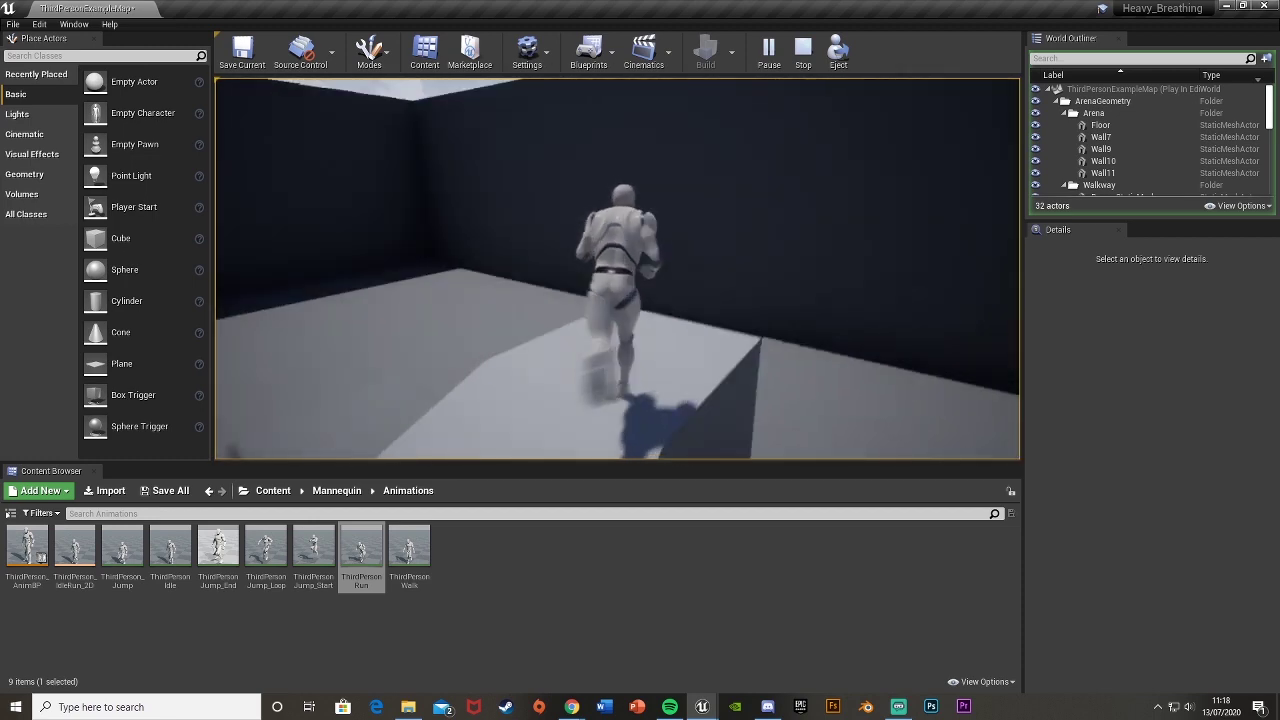
{"action": "key", "text": "w"}
{"action": "key", "text": "space"}
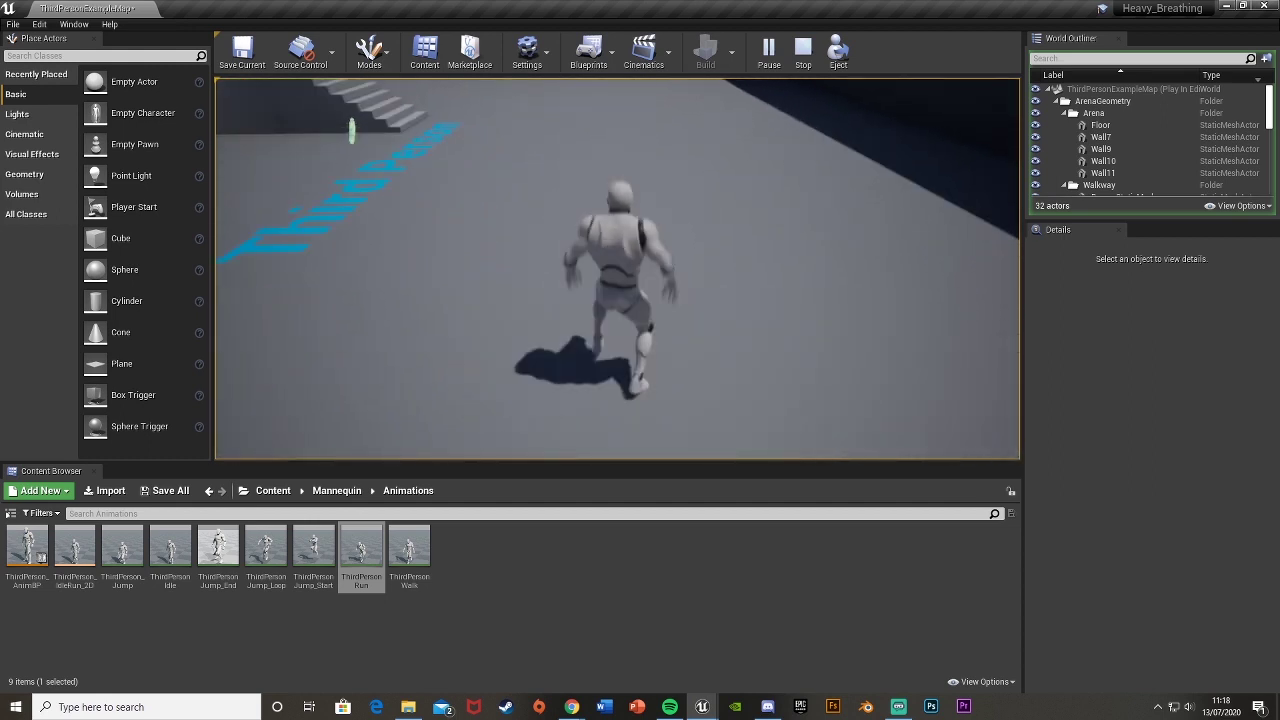
{"action": "key", "text": "w"}
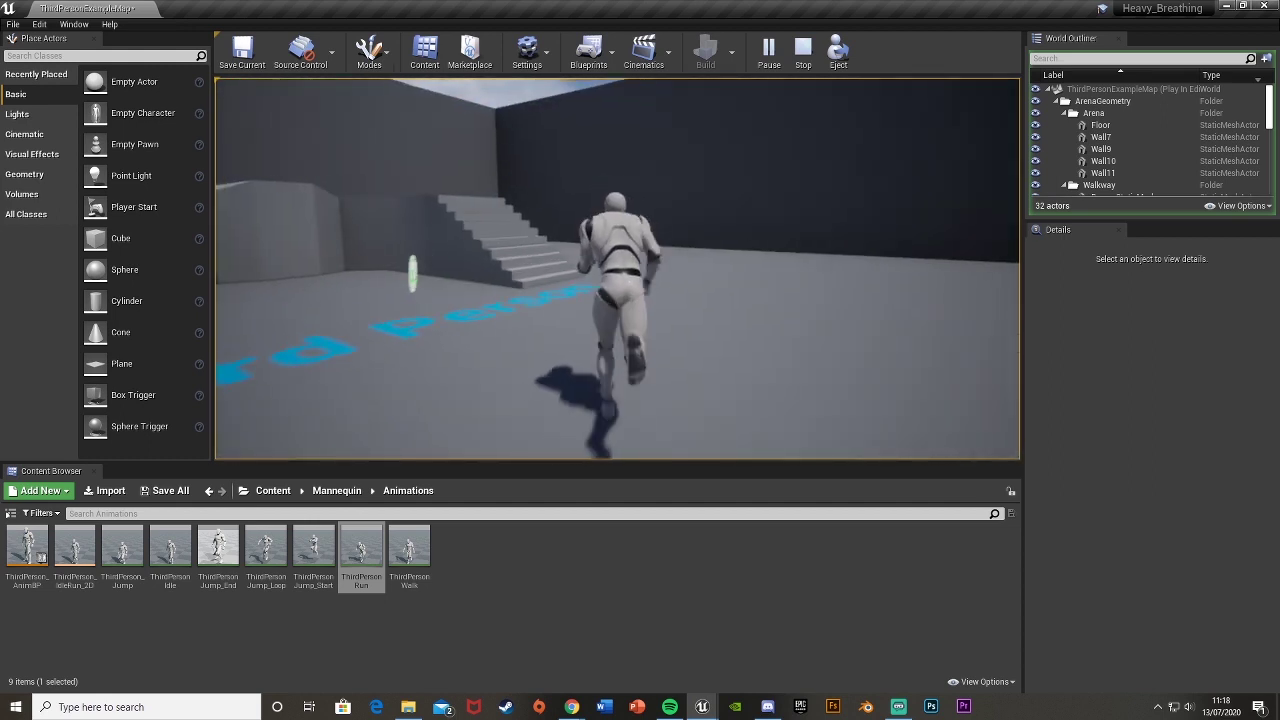
{"action": "key", "text": "w"}
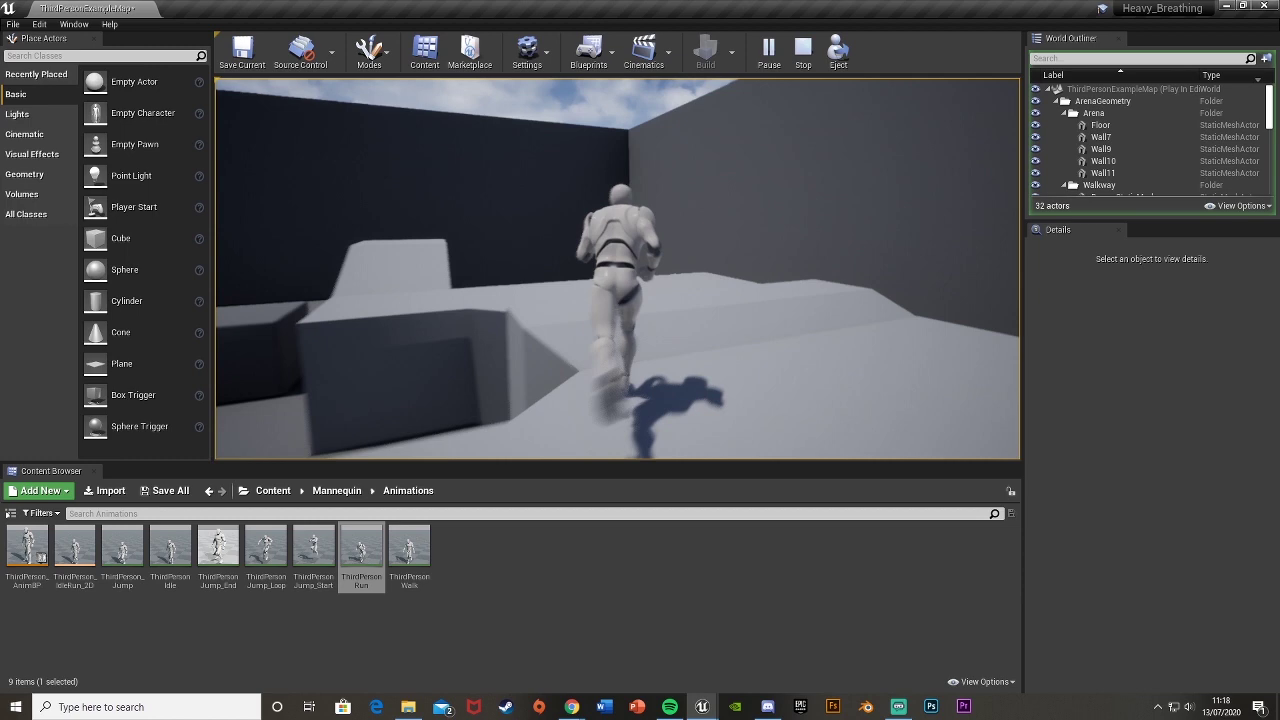
{"action": "key", "text": "w"}
{"action": "key", "text": "space"}
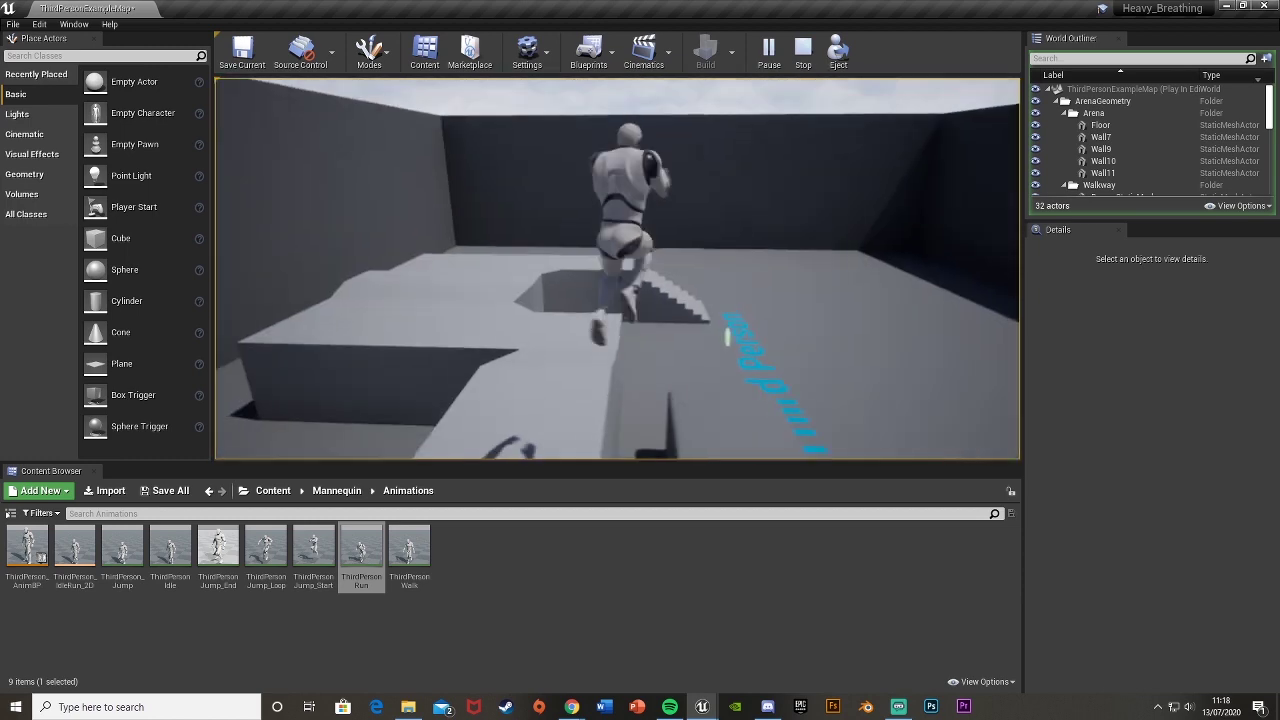
{"action": "key", "text": "Escape"}
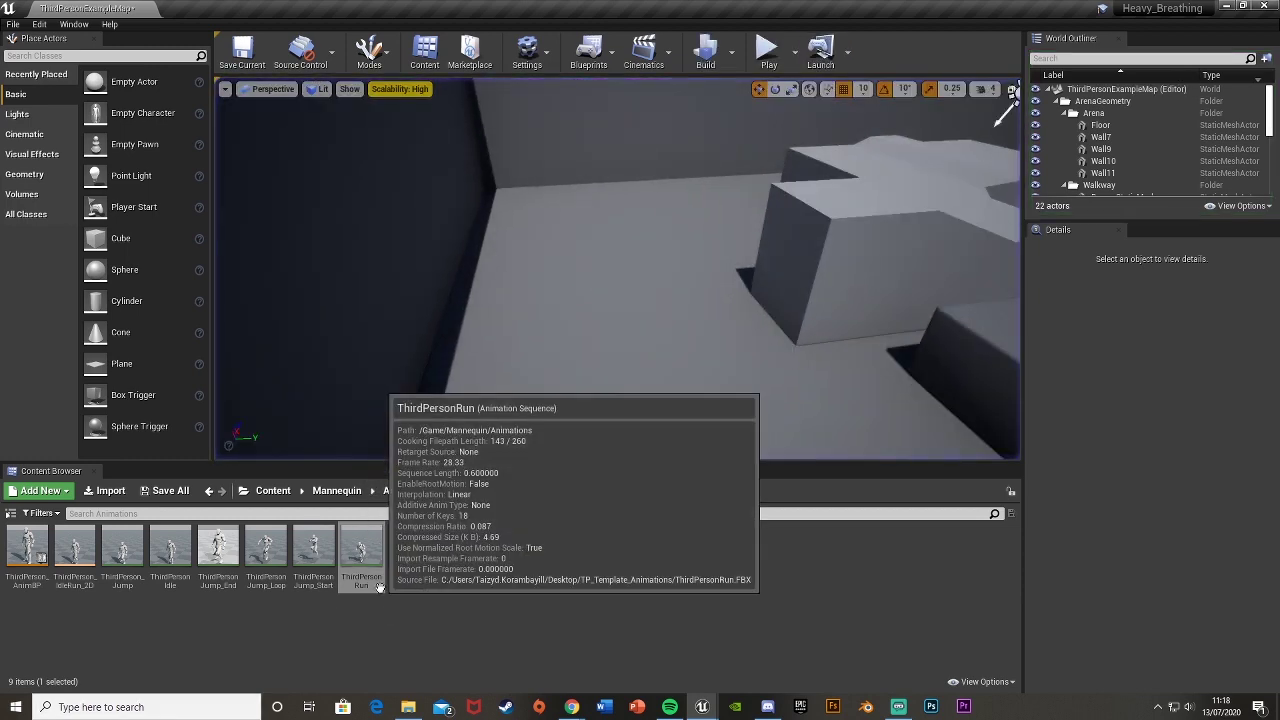
- Reopen the ThirdPersonRun animation, scrub its preview back to frame 0 and return to the level editor
{"action": "double_click", "coordinate": [361, 552]}
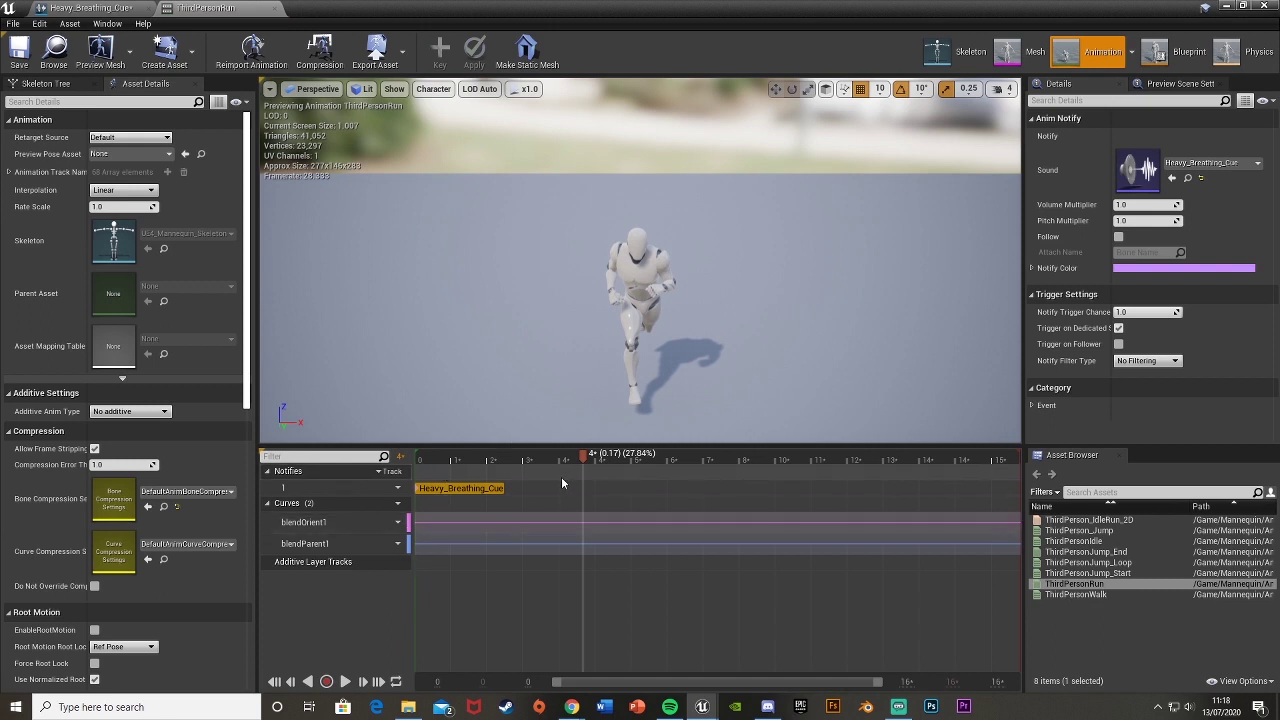
{"action": "left_click_drag", "start_coordinate": [586, 457], "coordinate": [481, 456]}
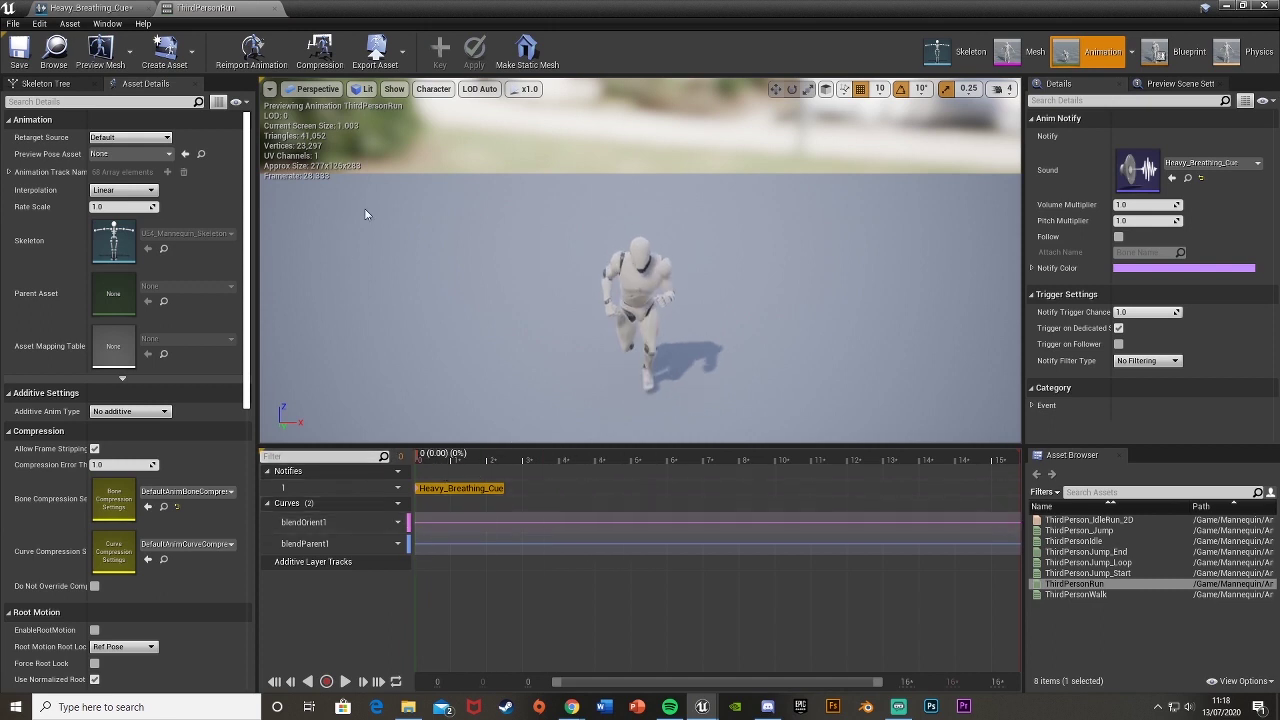
{"action": "left_click", "coordinate": [1227, 6]}
- Play the level again, alternating running, jumping and standing still to check when the breathing sound plays
{"action": "left_click", "coordinate": [771, 52]}
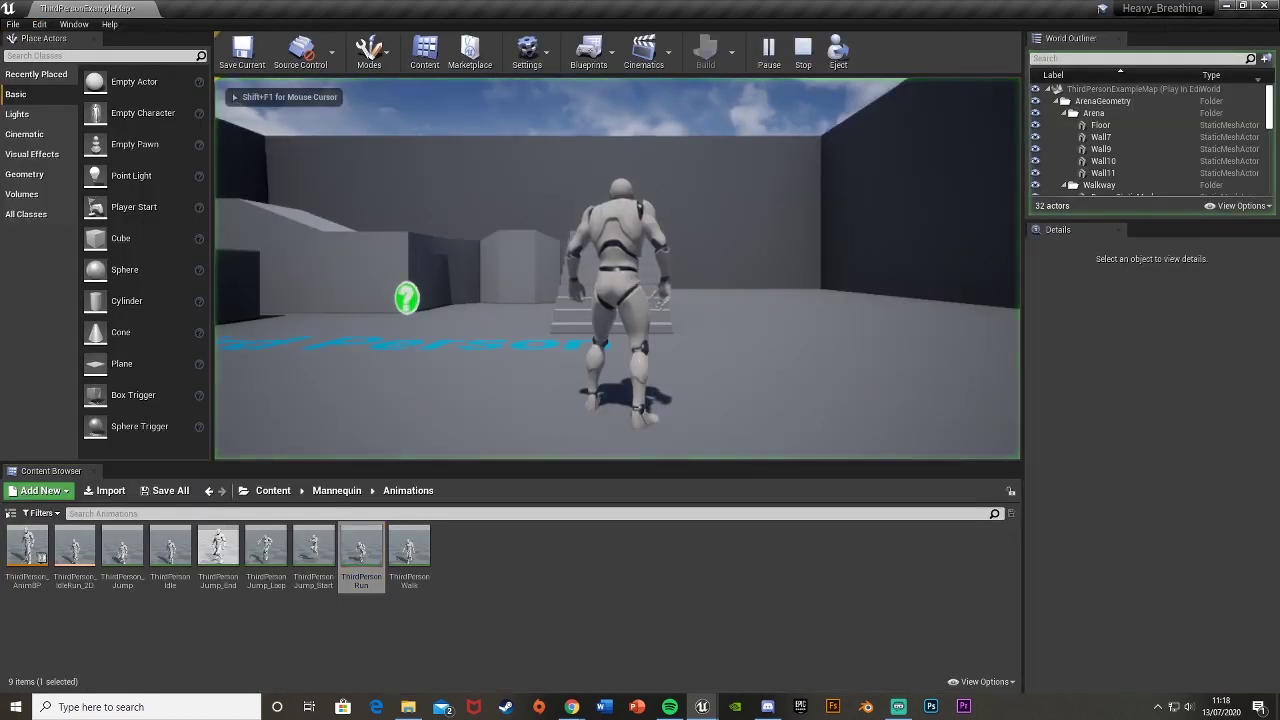
{"action": "key", "text": "w"}
{"action": "key", "text": "space"}
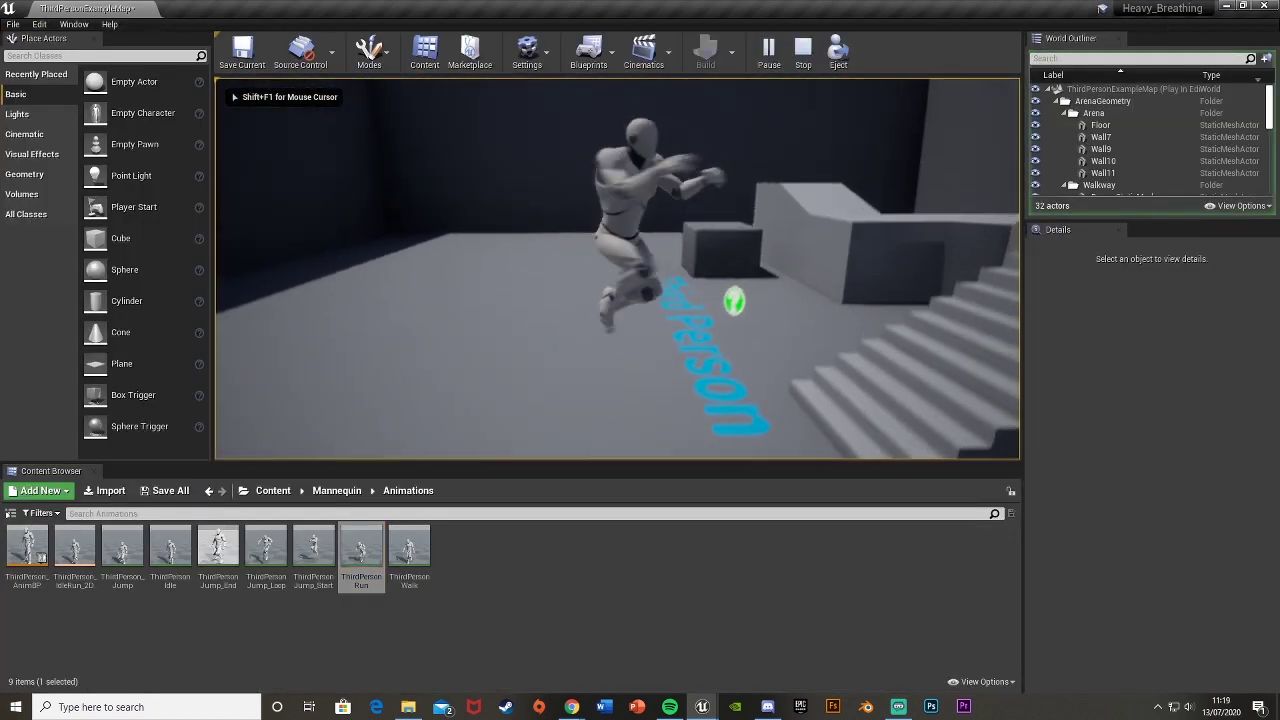
{"action": "key", "text": "w"}
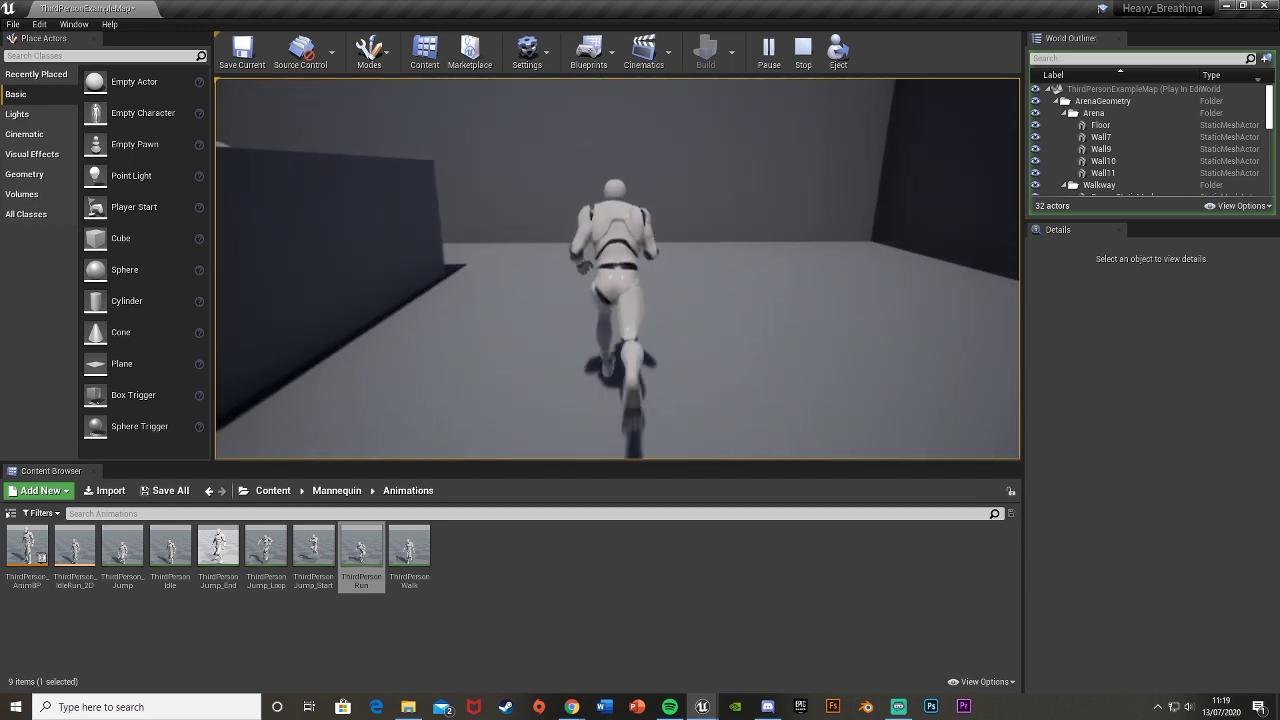
{"action": "key", "text": "space"}
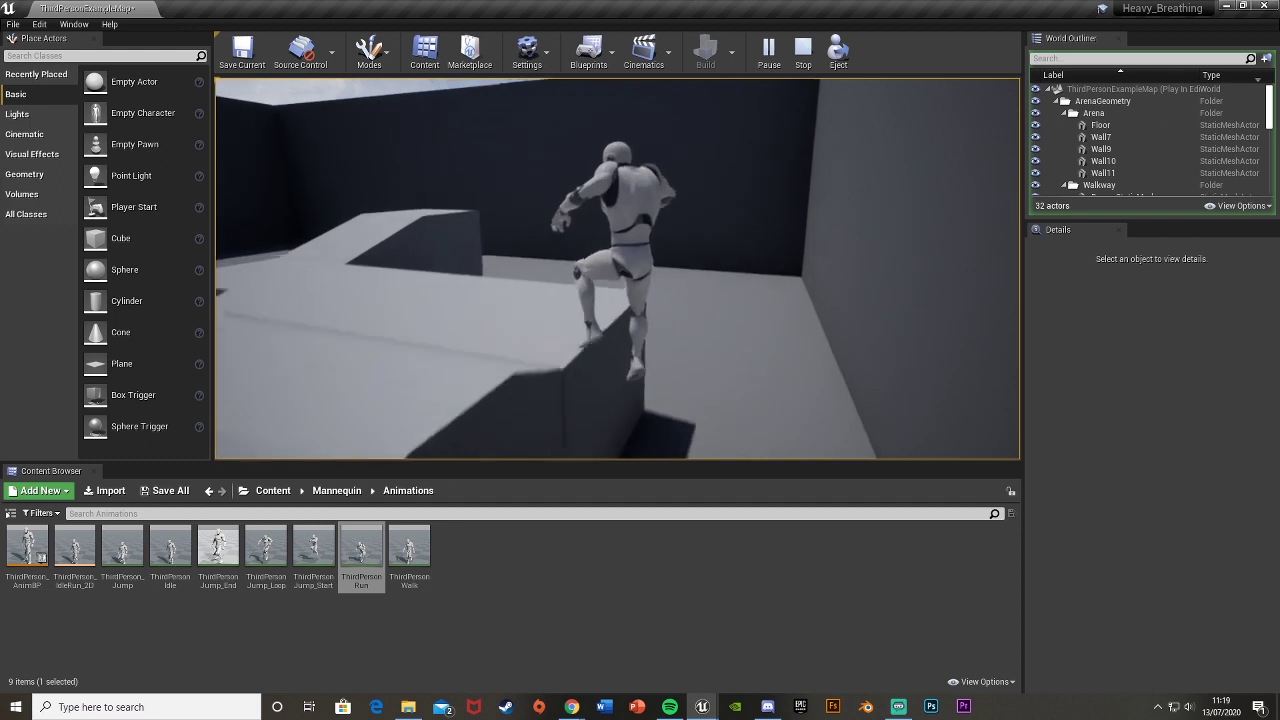
{"action": "key", "text": "space"}
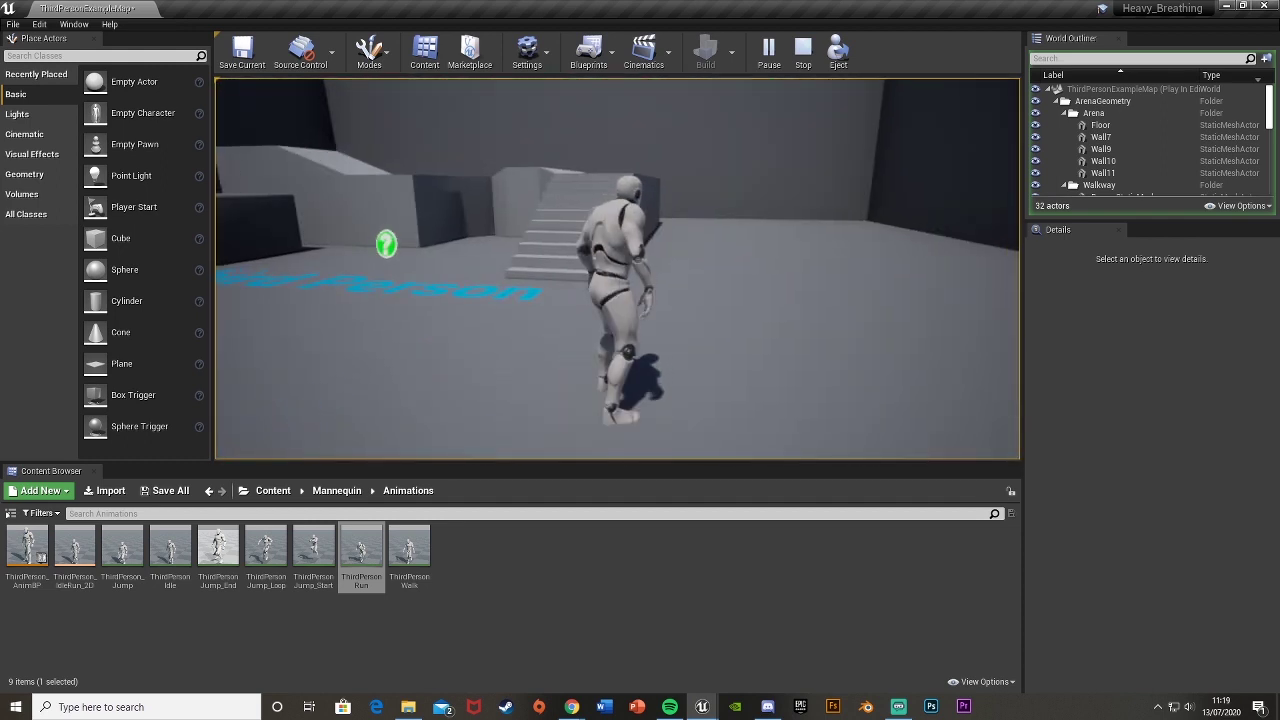
{"action": "key", "text": "d"}
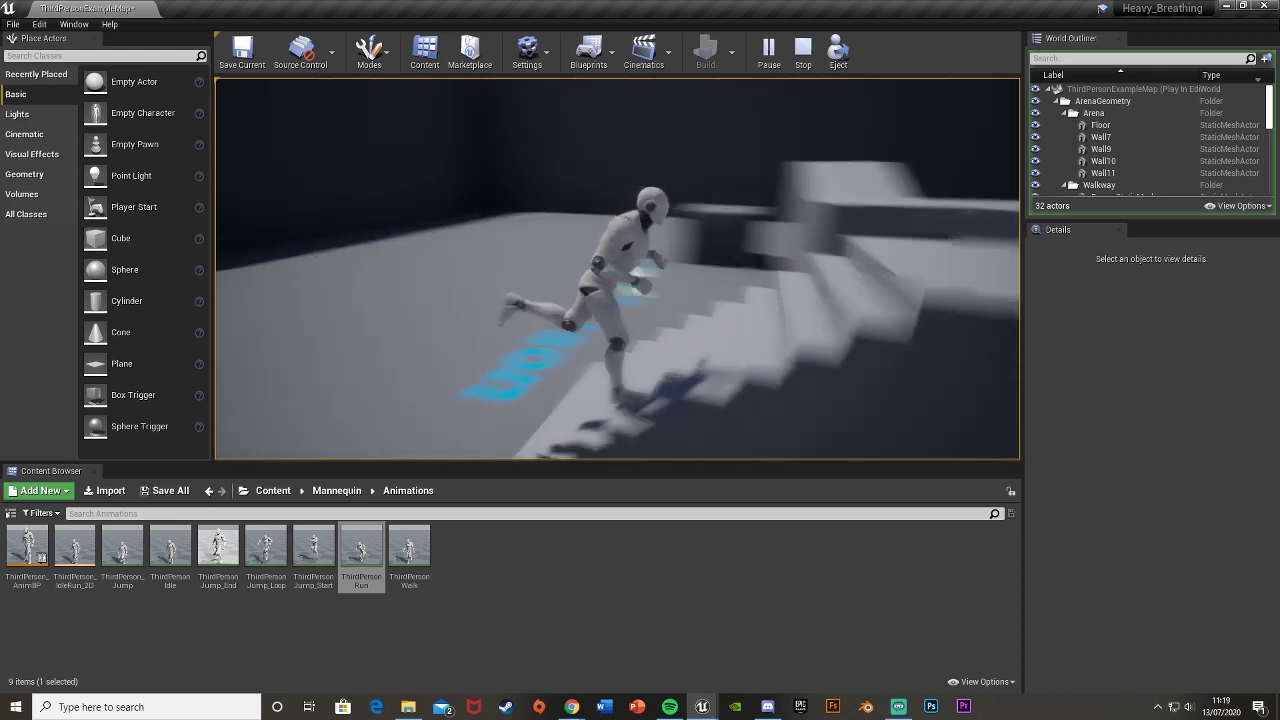
{"action": "key", "text": "s"}
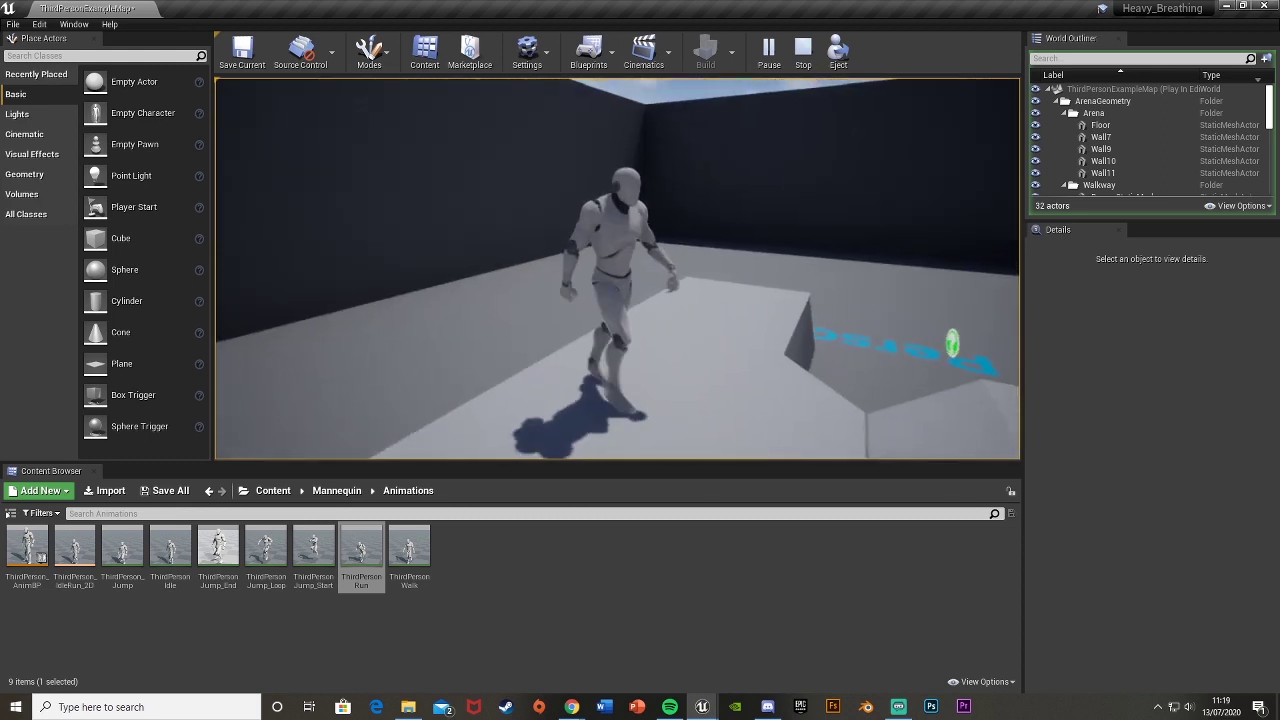